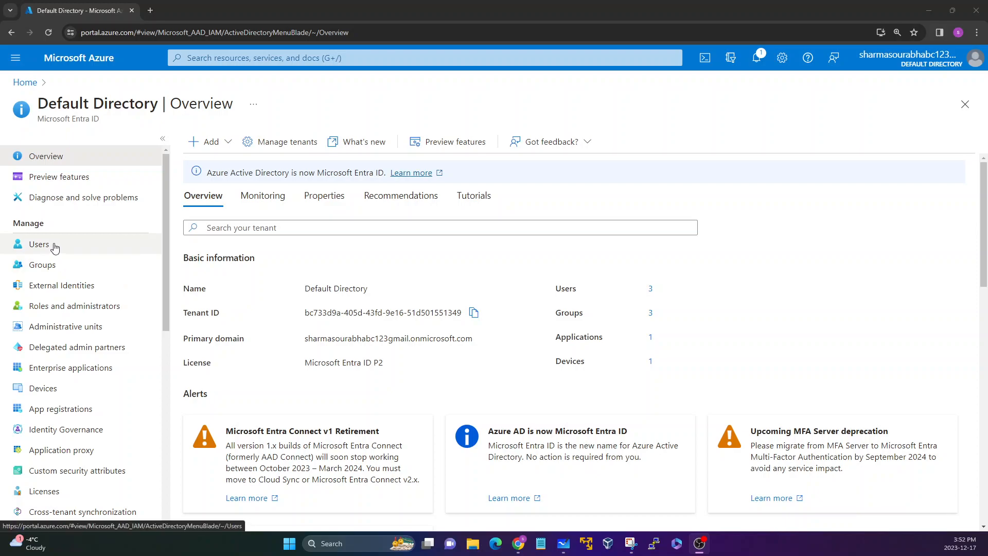
# Step: Open the Users list of the Default Directory in Microsoft Entra ID
pyautogui.click(55, 248)
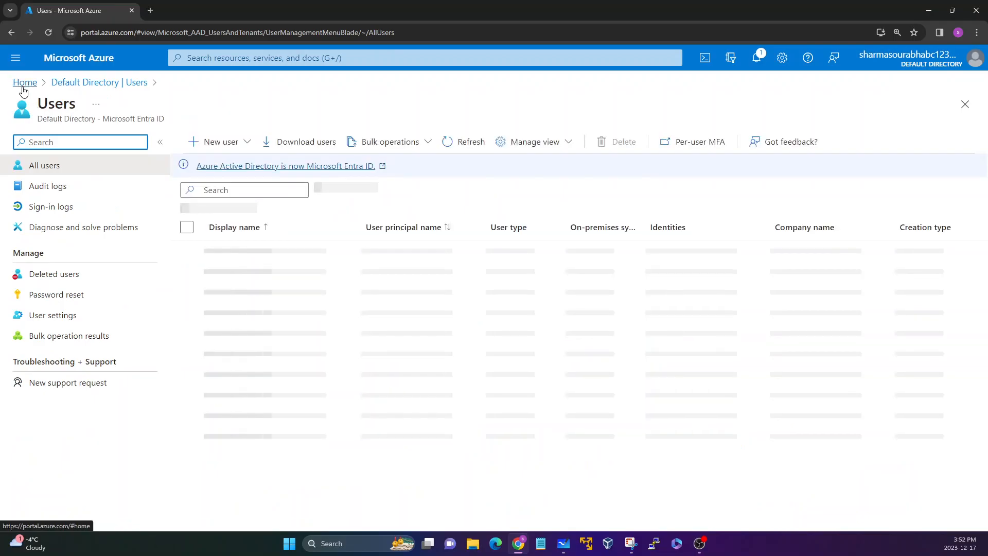
pyautogui.click(23, 82)
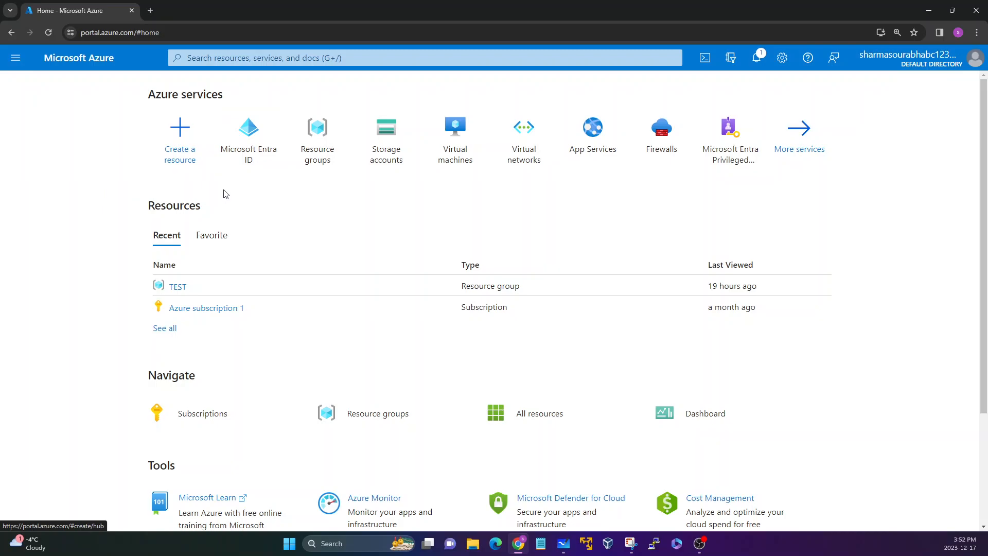
pyautogui.click(243, 129)
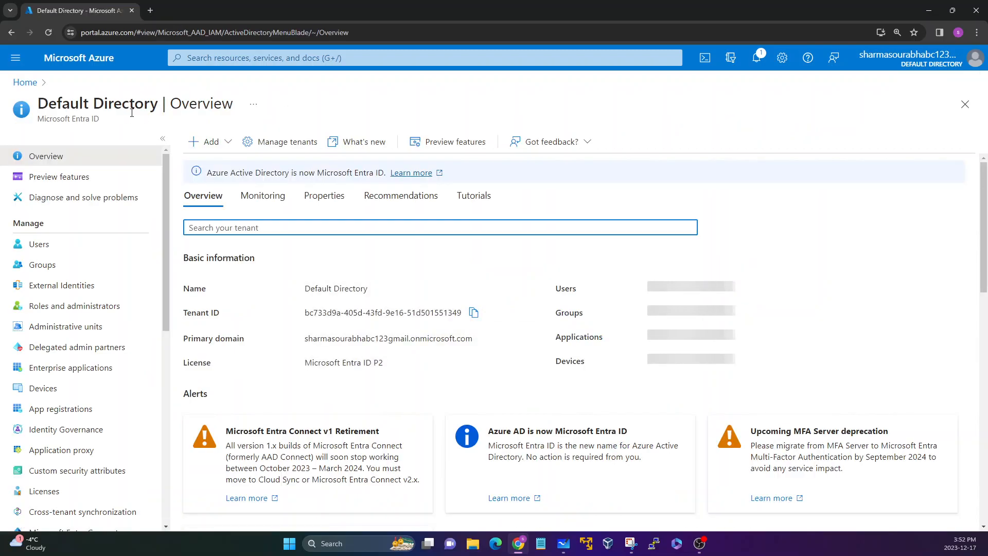
pyautogui.click(204, 61)
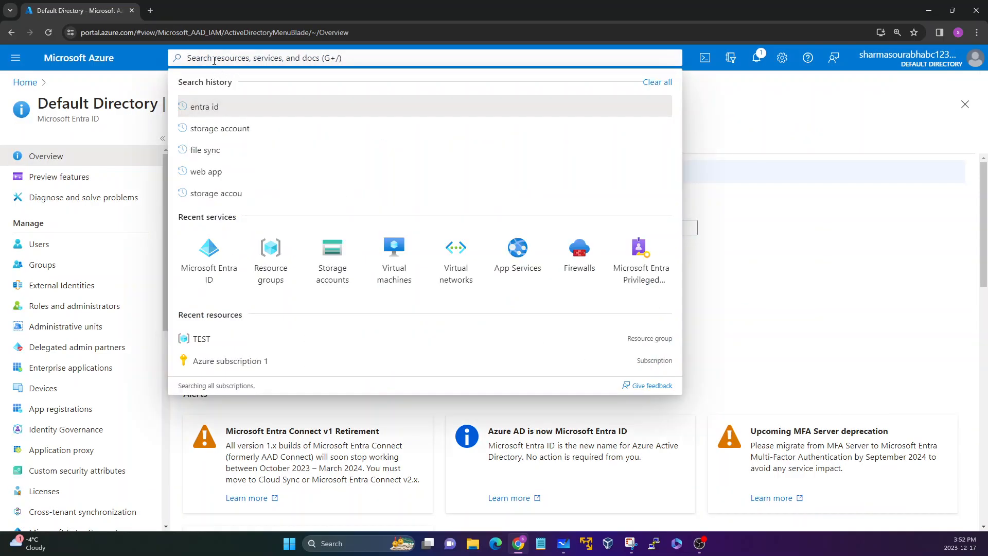
pyautogui.click(143, 84)
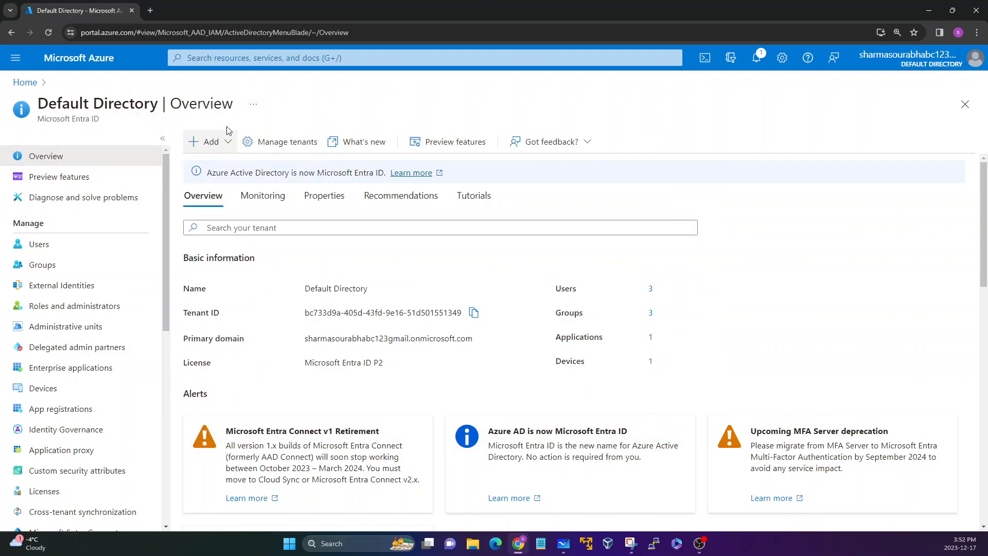
pyautogui.click(49, 245)
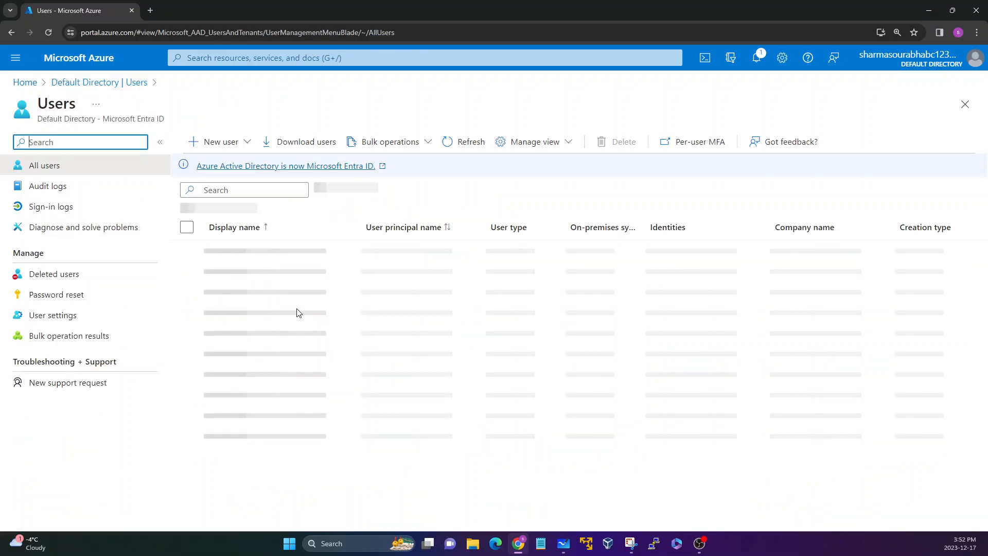
# Step: Review the existing users listed in the directory
pyautogui.moveTo(268, 325); pyautogui.dragTo(247, 246)
pyautogui.click(311, 355)
pyautogui.moveTo(439, 375); pyautogui.dragTo(240, 250)
pyautogui.click(346, 448)
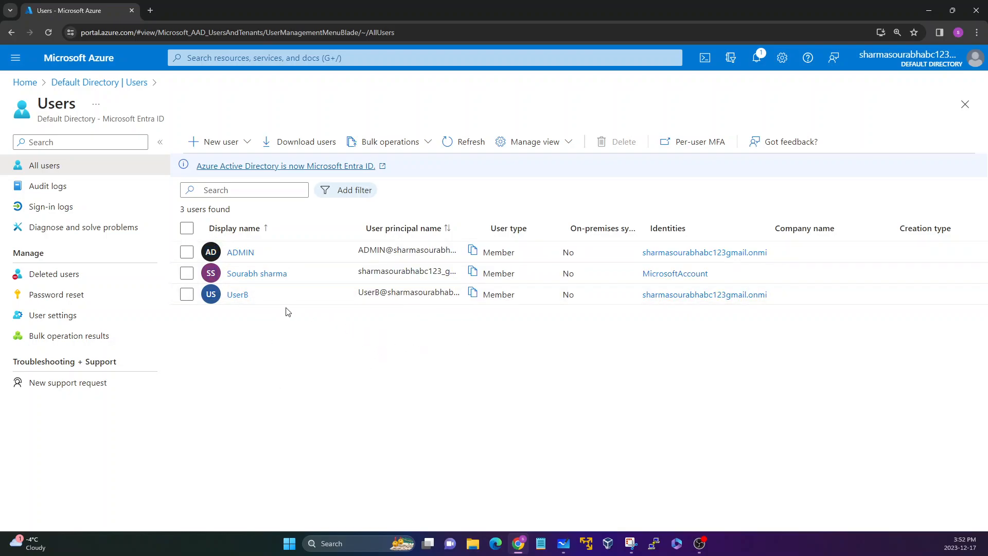
pyautogui.moveTo(276, 293); pyautogui.dragTo(206, 245)
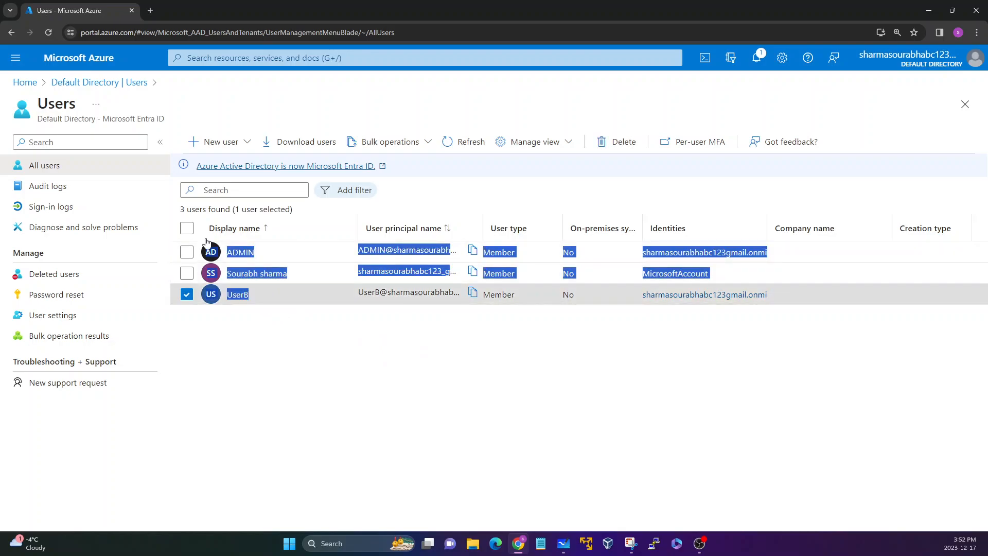
pyautogui.click(267, 212)
pyautogui.moveTo(276, 254); pyautogui.dragTo(228, 253)
pyautogui.click(318, 275)
pyautogui.moveTo(318, 275); pyautogui.dragTo(228, 275)
pyautogui.moveTo(285, 302); pyautogui.dragTo(220, 300)
pyautogui.click(217, 330)
pyautogui.click(189, 297)
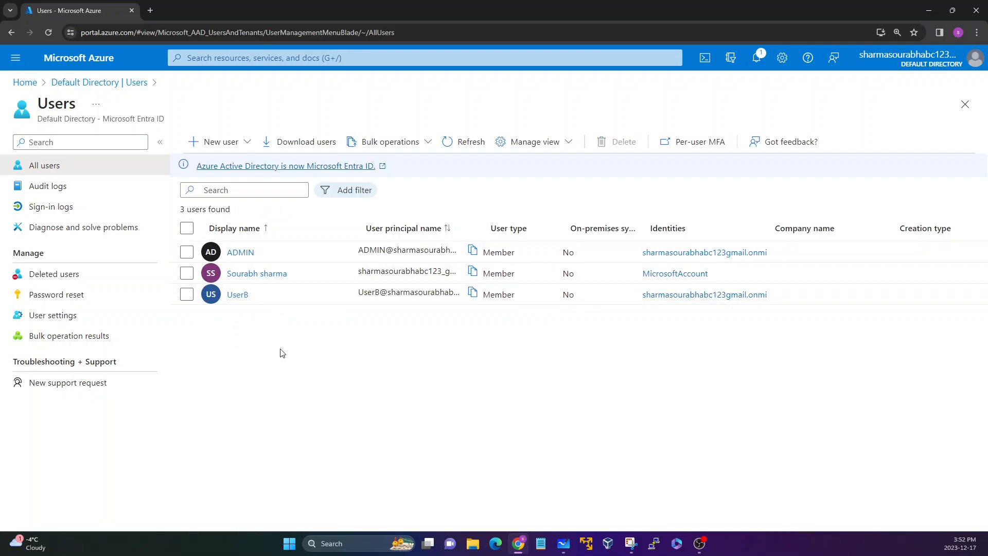
# Step: Start creating a new internal user in the directory
pyautogui.click(247, 143)
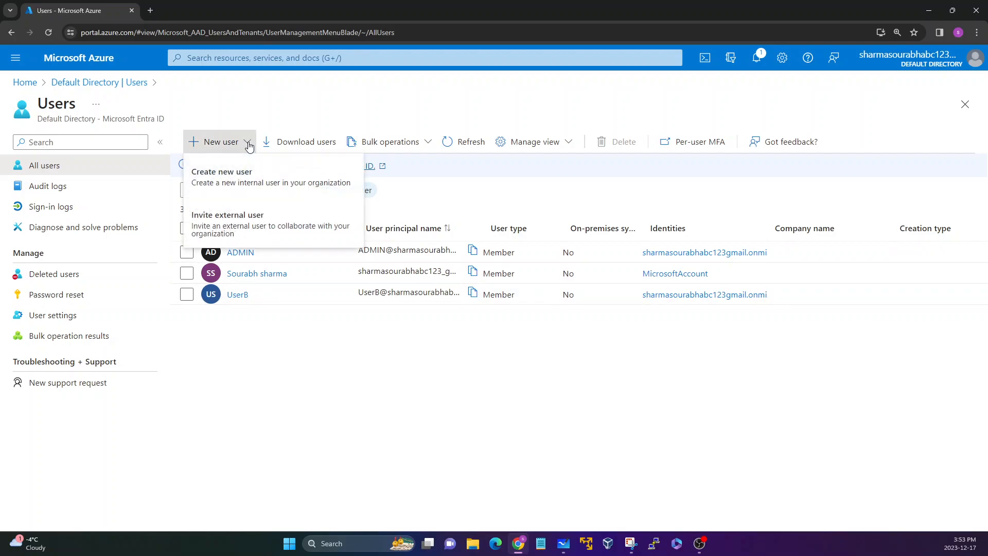
pyautogui.click(222, 184)
pyautogui.click(210, 228)
pyautogui.click(136, 229)
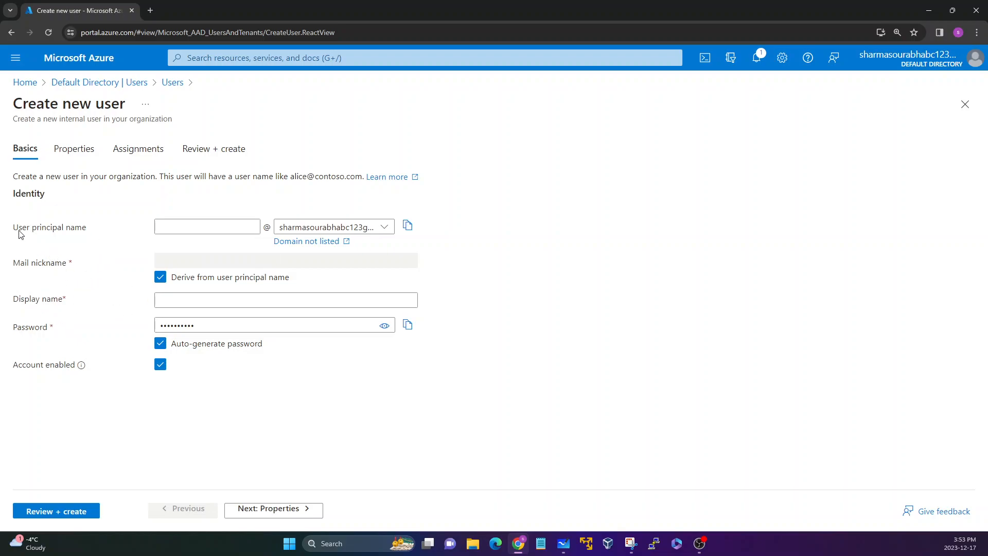
# Step: Set the new user's principal name to bob
pyautogui.moveTo(17, 230); pyautogui.dragTo(83, 231)
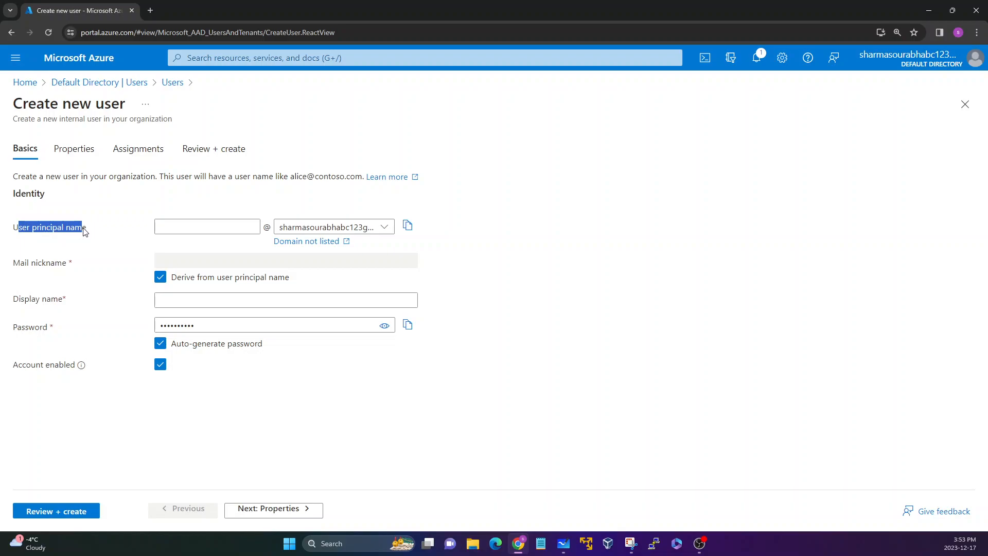
pyautogui.click(81, 241)
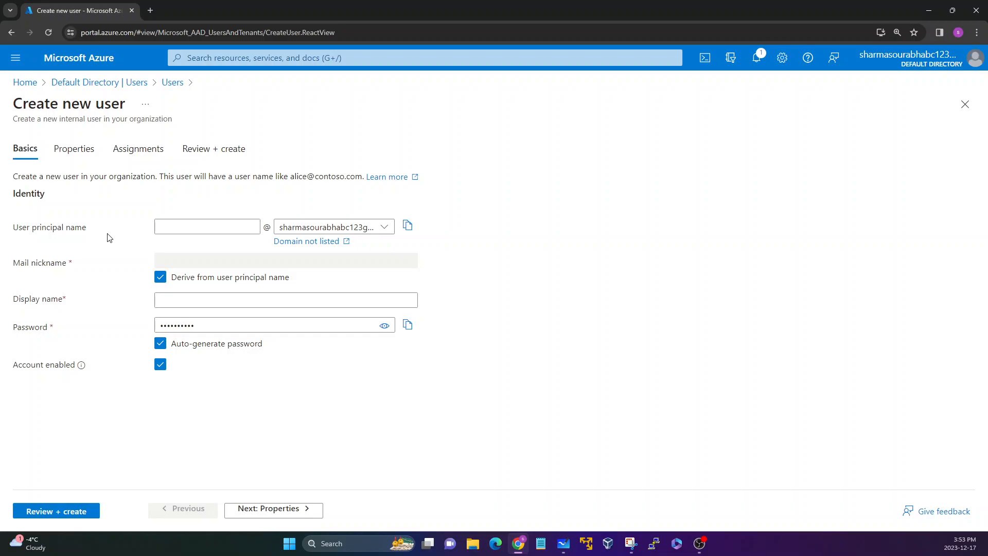
pyautogui.click(178, 229)
pyautogui.write('admin')
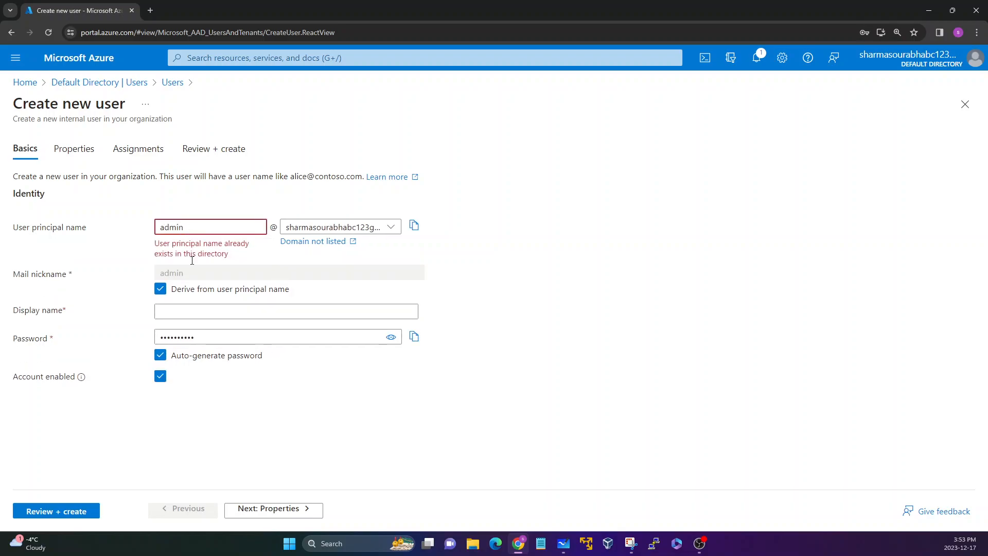
pyautogui.moveTo(160, 247); pyautogui.dragTo(226, 255)
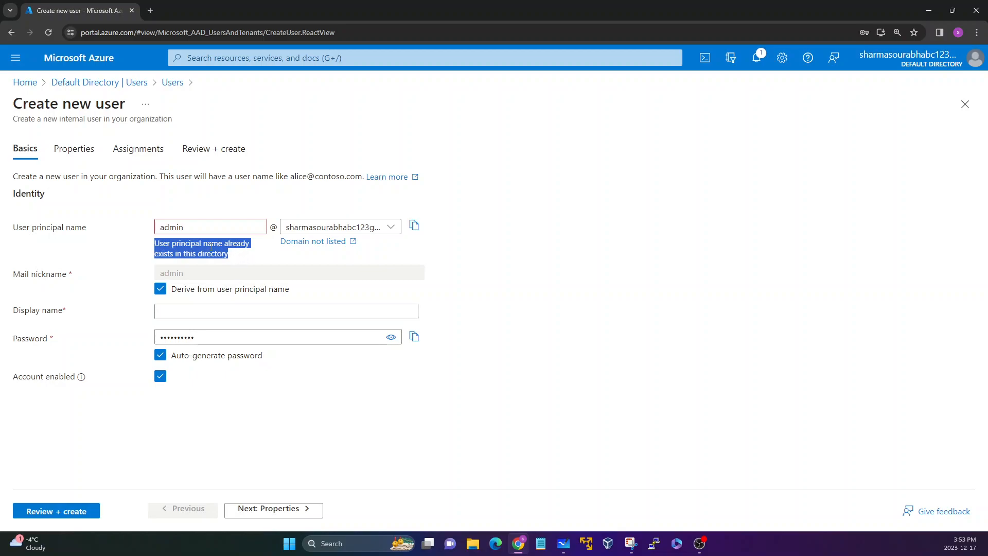
pyautogui.doubleClick(195, 222)
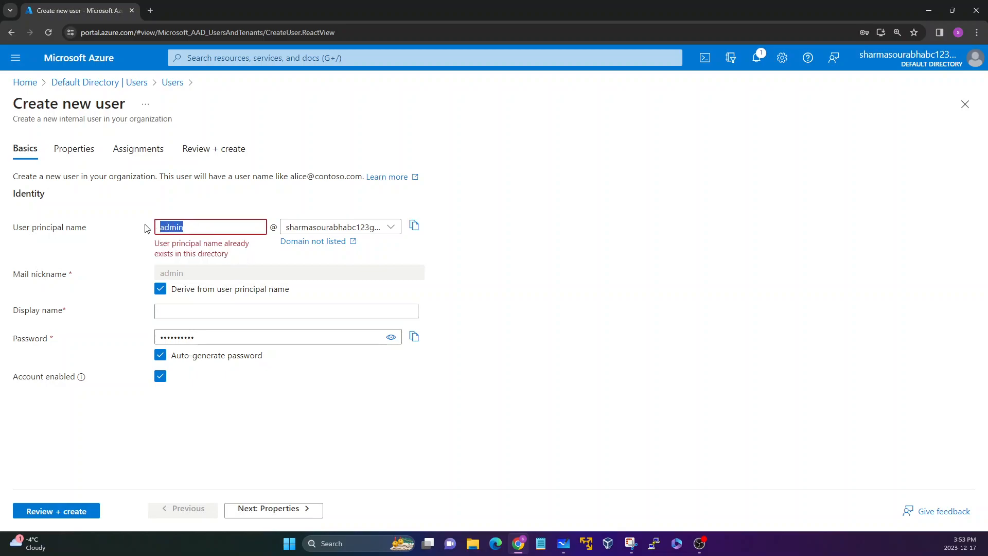
pyautogui.write('bob')
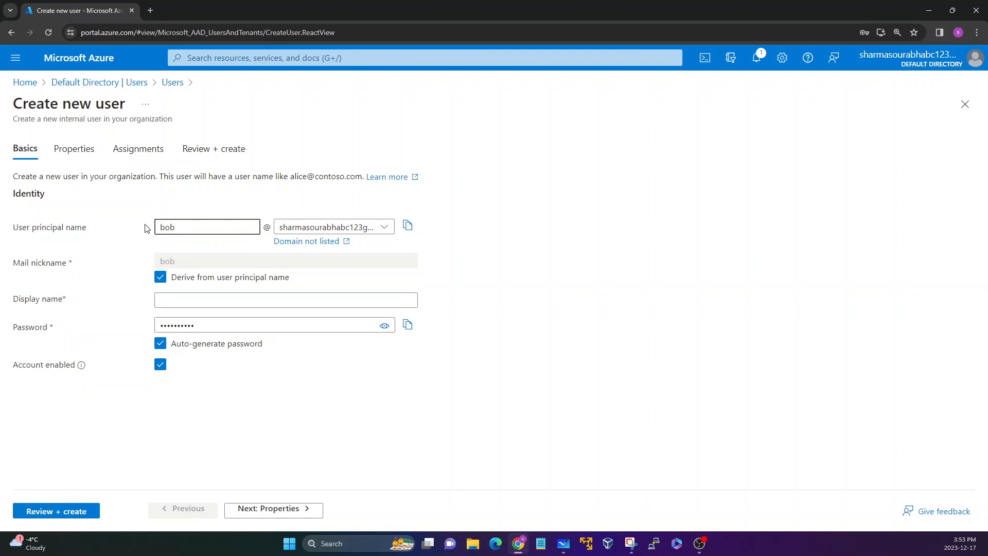
# Step: Try turning off deriving the mail nickname from the user principal name
pyautogui.click(72, 240)
pyautogui.moveTo(14, 263); pyautogui.dragTo(73, 266)
pyautogui.click(67, 268)
pyautogui.moveTo(68, 264); pyautogui.dragTo(6, 268)
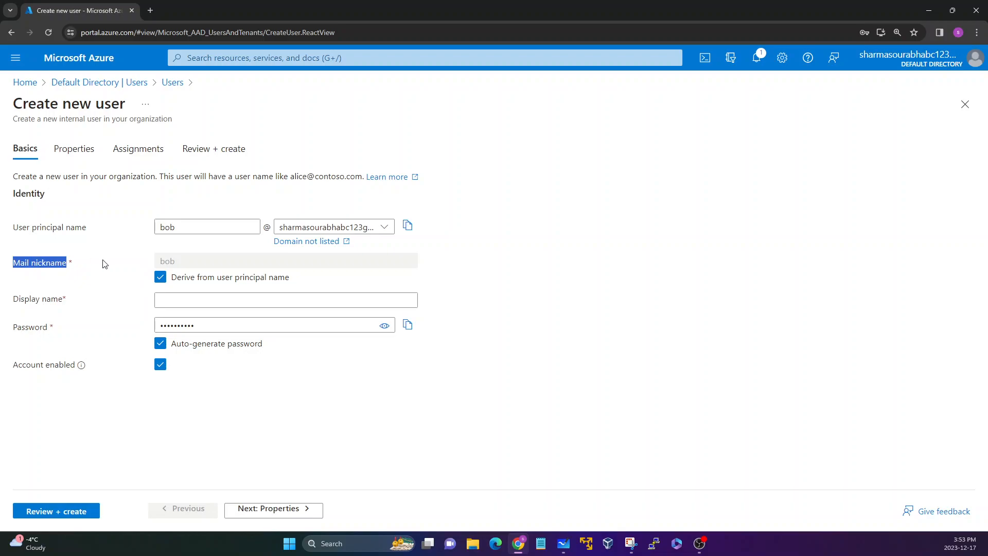
pyautogui.click(132, 266)
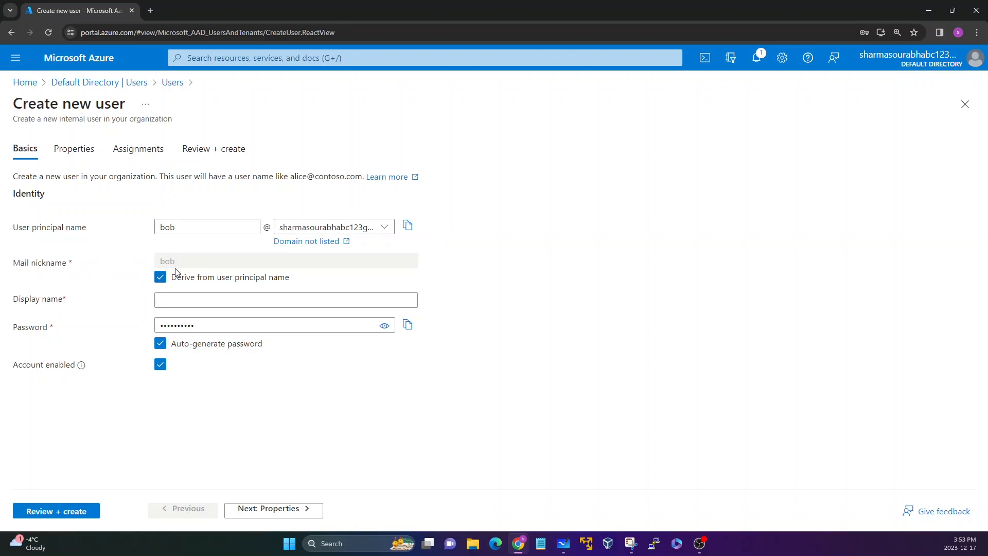
pyautogui.doubleClick(175, 230)
pyautogui.moveTo(183, 265); pyautogui.dragTo(156, 262)
pyautogui.moveTo(177, 226); pyautogui.dragTo(160, 233)
pyautogui.moveTo(195, 260); pyautogui.dragTo(156, 259)
pyautogui.click(120, 248)
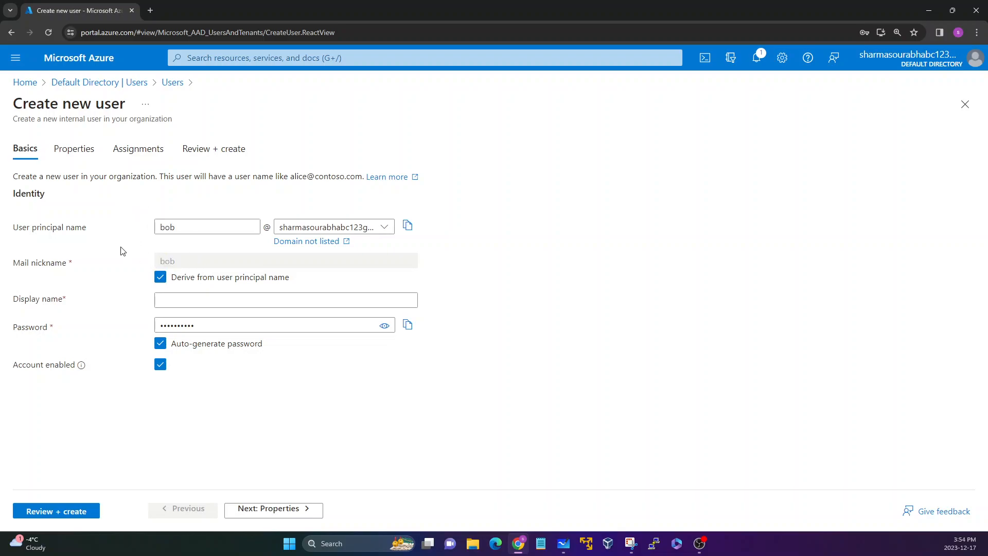
pyautogui.click(160, 278)
pyautogui.moveTo(180, 264); pyautogui.dragTo(141, 266)
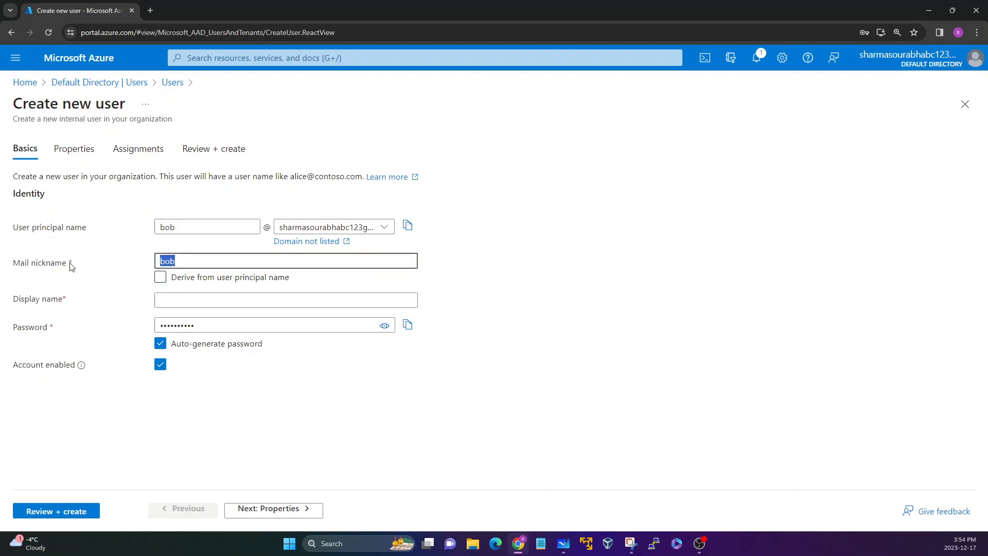
pyautogui.moveTo(68, 263); pyautogui.dragTo(10, 263)
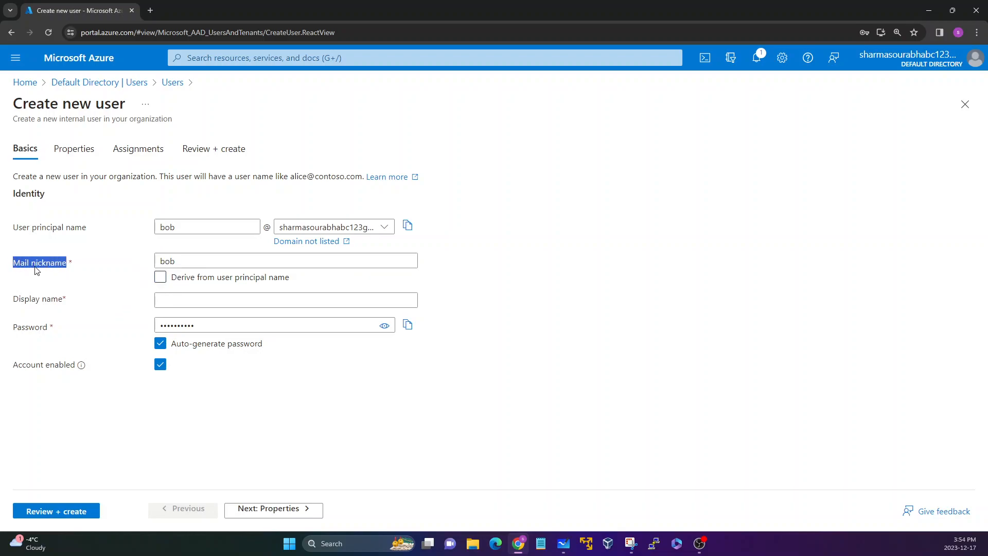
pyautogui.click(71, 264)
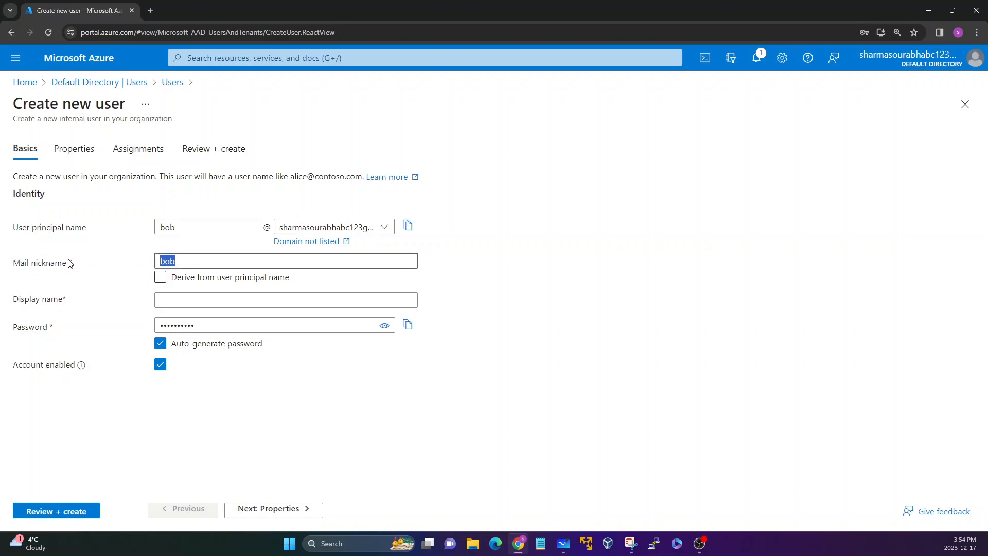
pyautogui.click(175, 277)
pyautogui.click(50, 303)
pyautogui.moveTo(13, 302); pyautogui.dragTo(62, 304)
pyautogui.click(63, 304)
pyautogui.click(168, 303)
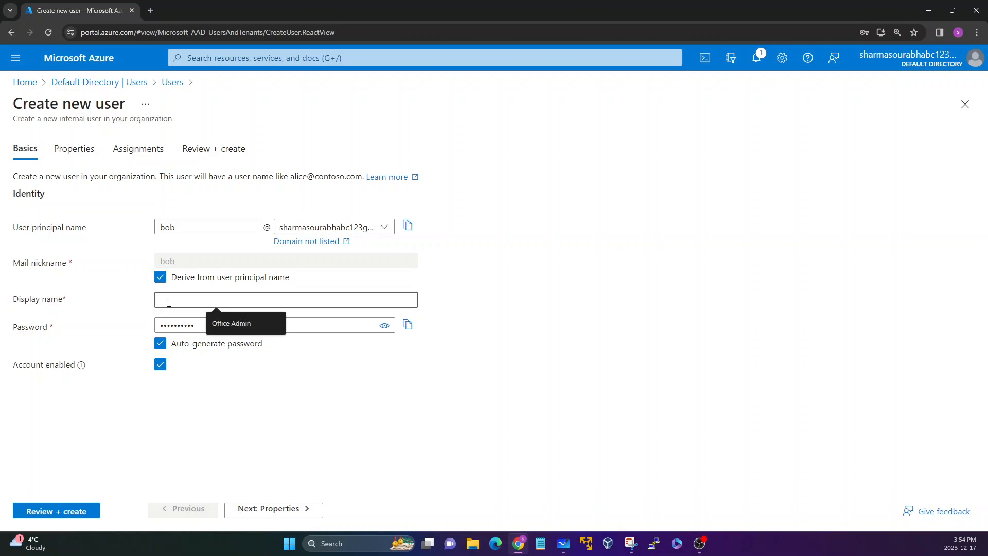
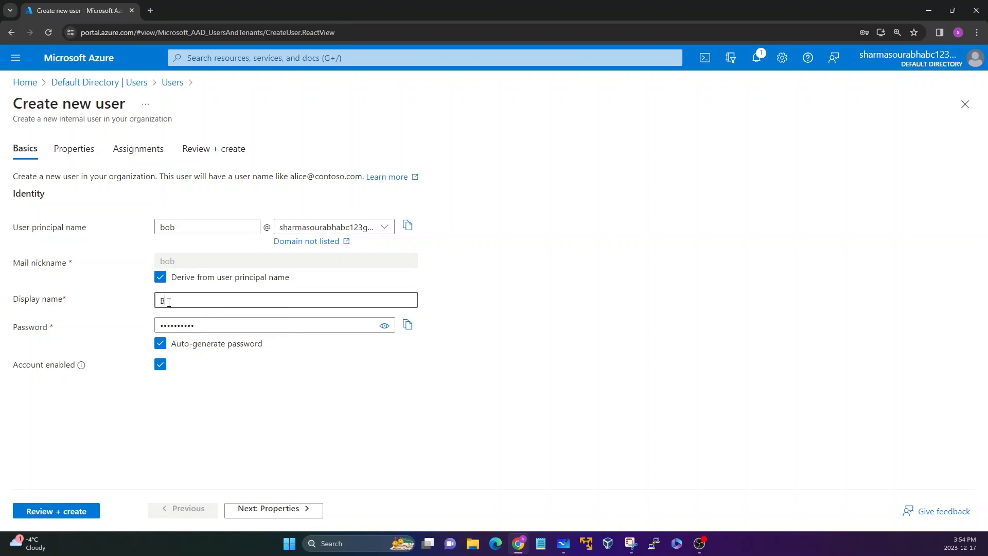
# Step: Reveal and examine the auto-generated password
pyautogui.click(137, 312)
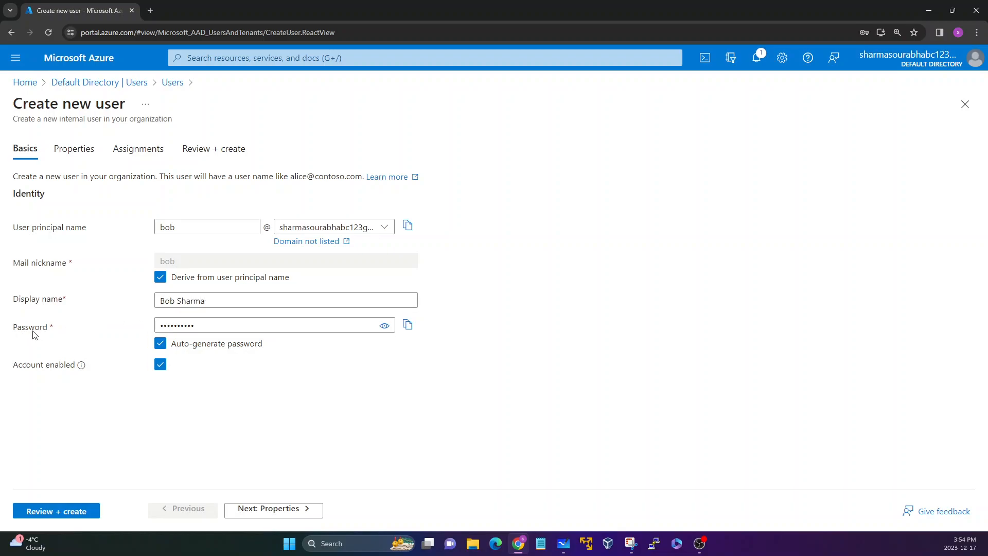
pyautogui.moveTo(13, 331); pyautogui.dragTo(82, 326)
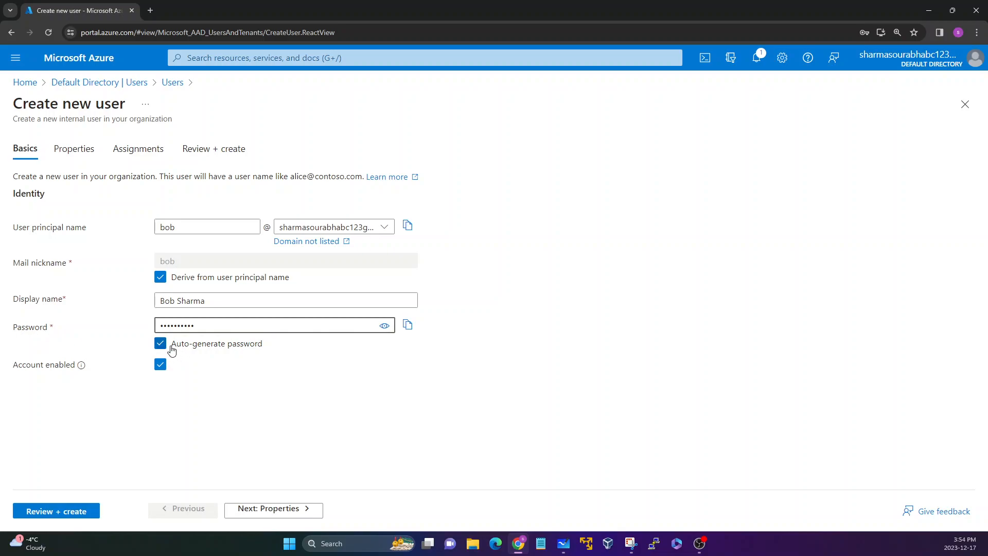
pyautogui.click(385, 326)
pyautogui.moveTo(206, 327); pyautogui.dragTo(149, 342)
pyautogui.click(132, 326)
pyautogui.click(151, 343)
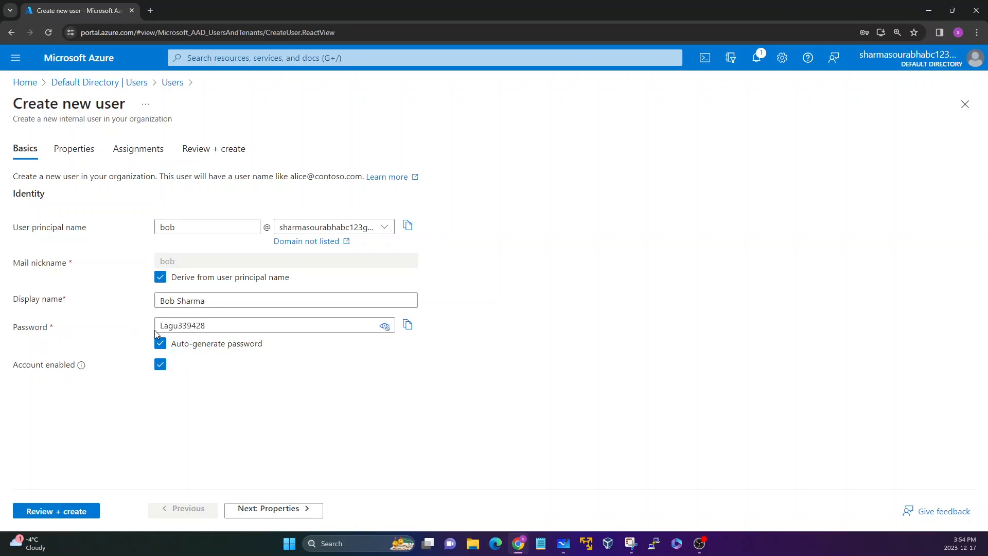
pyautogui.click(384, 326)
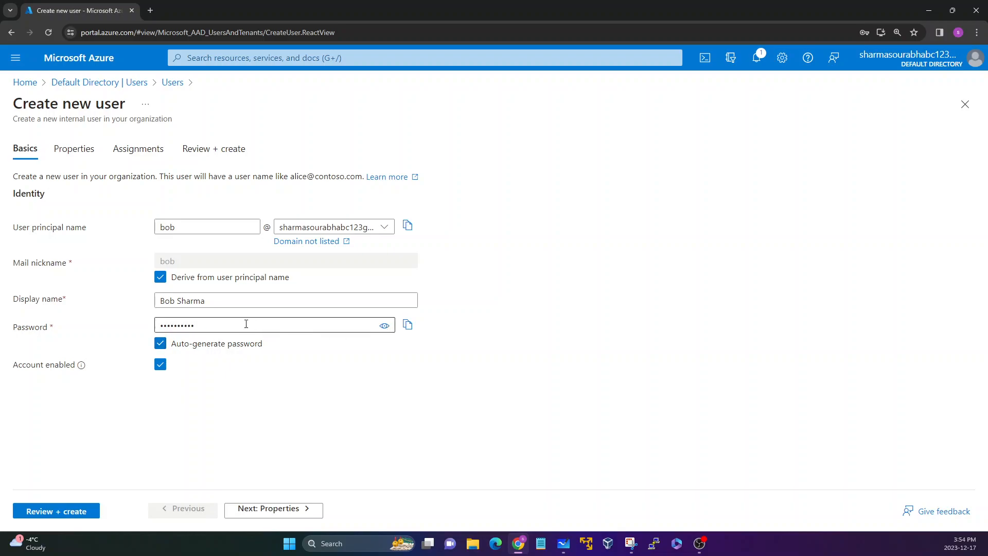
# Step: Turn off auto-generate password and enter a custom account password
pyautogui.click(161, 345)
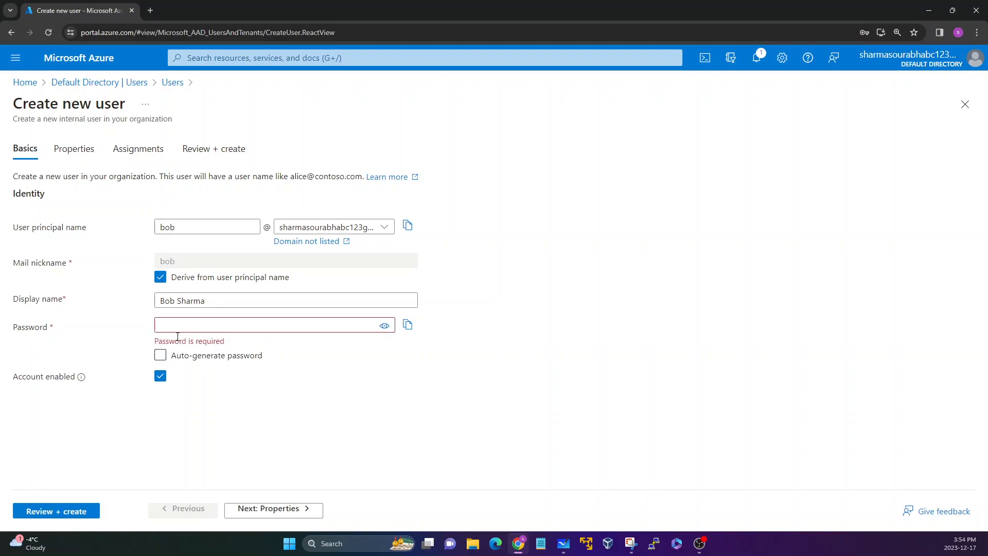
pyautogui.click(210, 324)
pyautogui.write('••••')
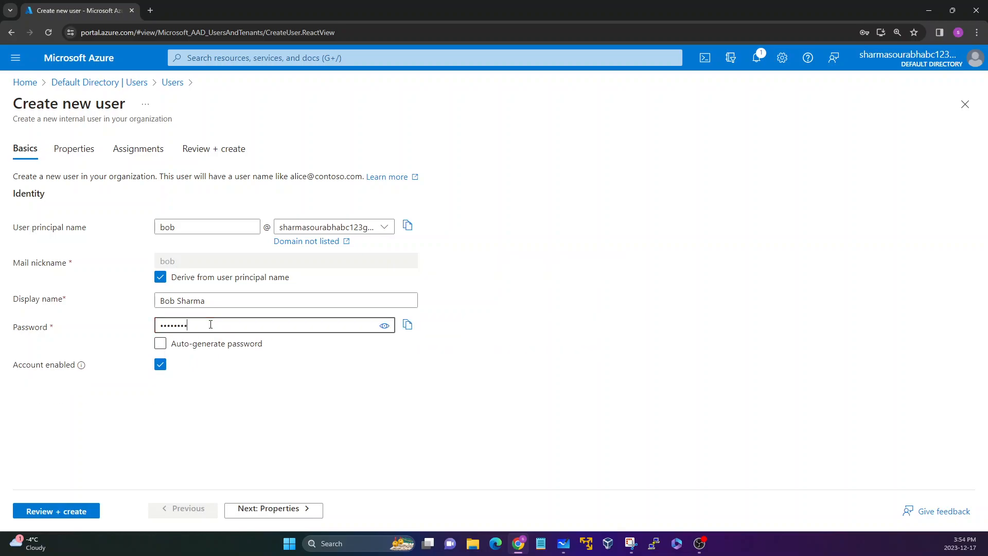
# Step: Disable the Account enabled option for the new user
pyautogui.moveTo(14, 366); pyautogui.dragTo(77, 366)
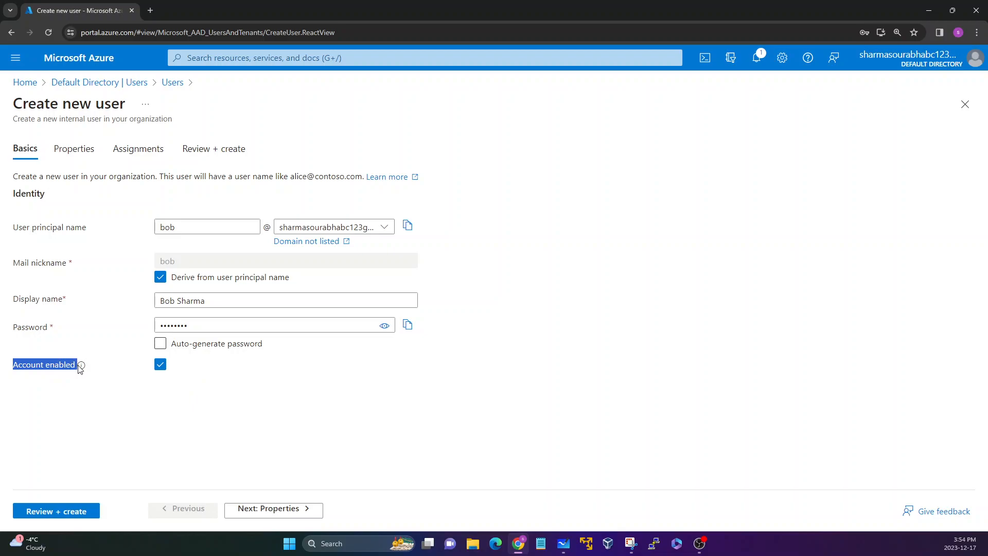
pyautogui.click(76, 400)
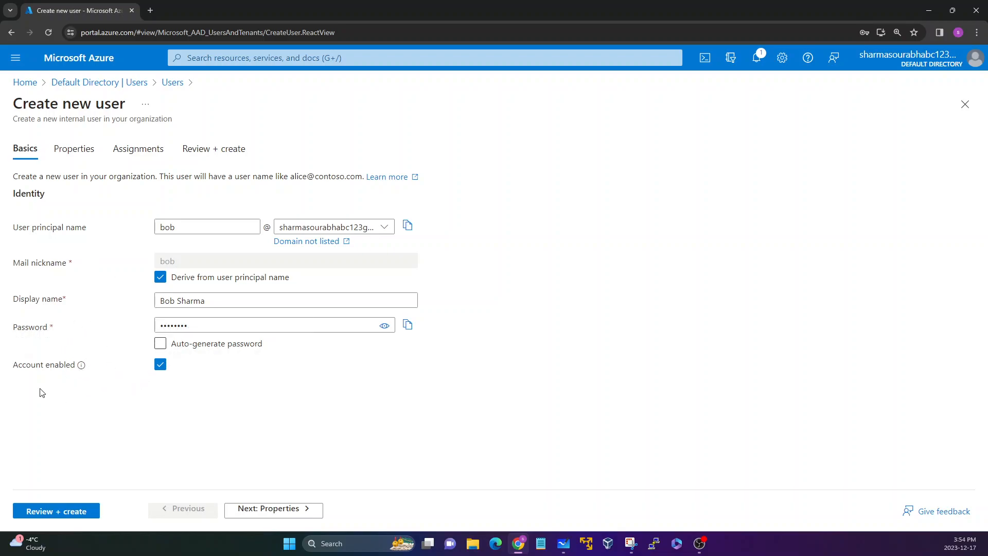
pyautogui.moveTo(17, 371); pyautogui.dragTo(72, 375)
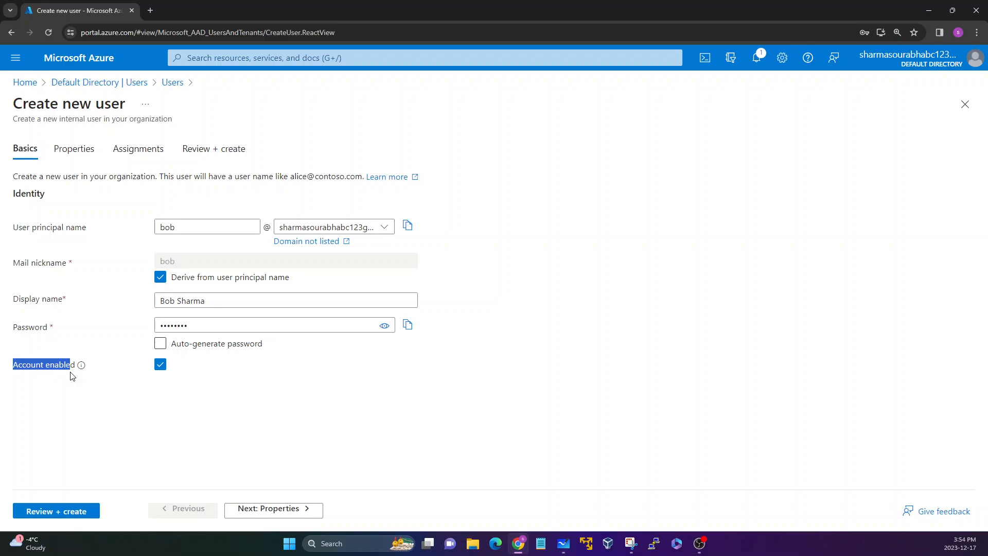
pyautogui.click(100, 371)
pyautogui.click(160, 365)
pyautogui.click(160, 366)
pyautogui.moveTo(17, 370); pyautogui.dragTo(62, 367)
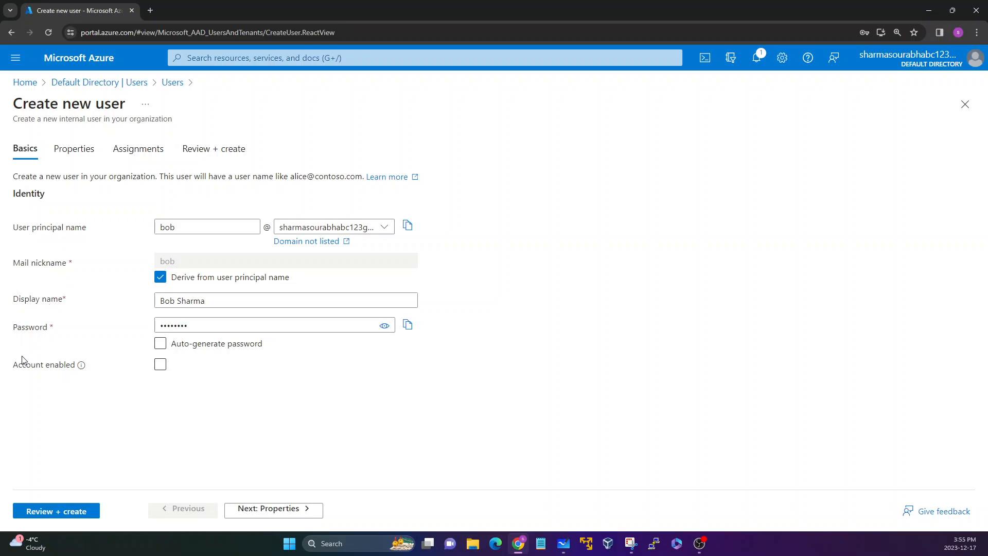
# Step: Continue to the Properties page of the new user form
pyautogui.click(16, 371)
pyautogui.click(266, 509)
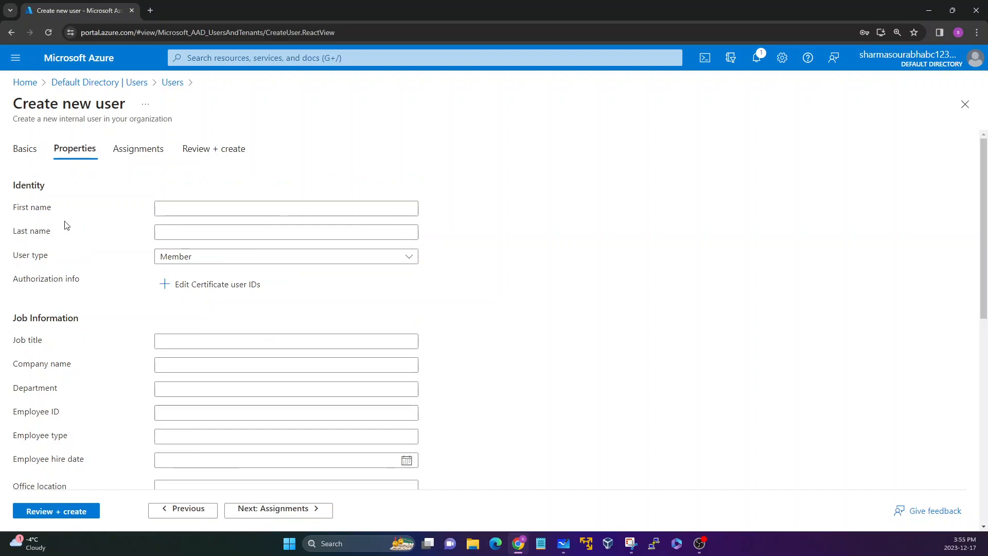
# Step: Examine the Properties page fields, including the identity, job, contact and user type options
pyautogui.moveTo(14, 185); pyautogui.dragTo(108, 319)
pyautogui.scroll(-2, 108, 320)
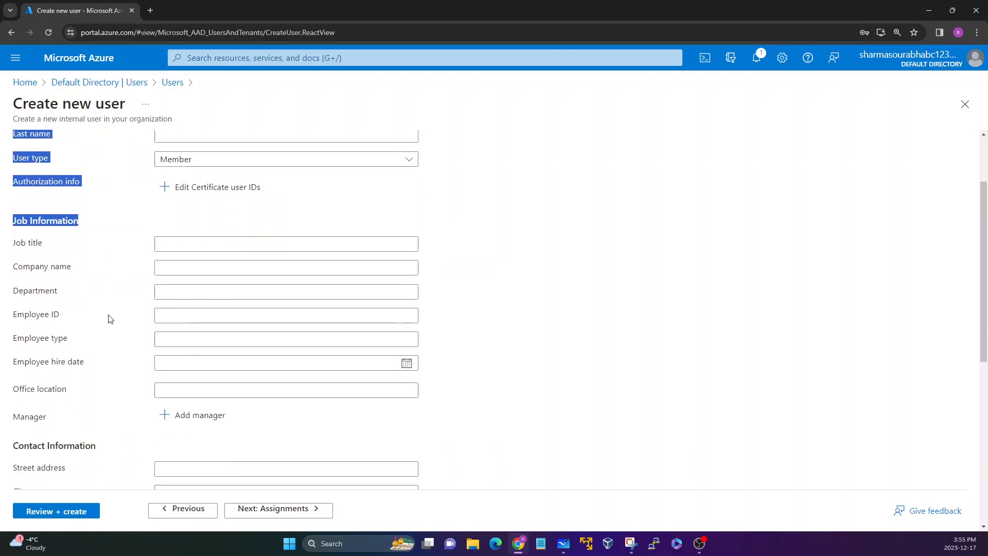
pyautogui.click(110, 313)
pyautogui.scroll(2, 91, 284)
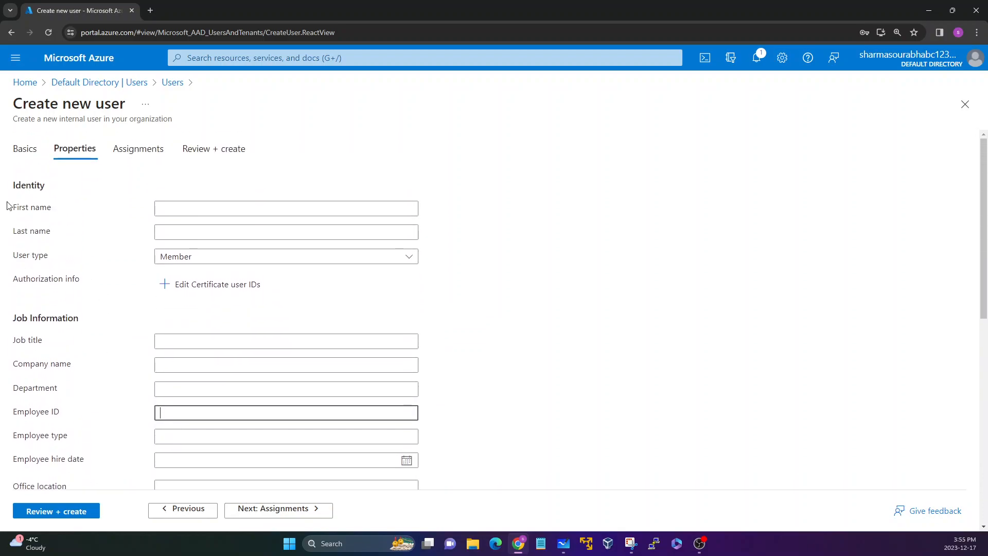
pyautogui.moveTo(7, 206); pyautogui.dragTo(64, 212)
pyautogui.moveTo(11, 233); pyautogui.dragTo(73, 258)
pyautogui.click(60, 241)
pyautogui.click(77, 271)
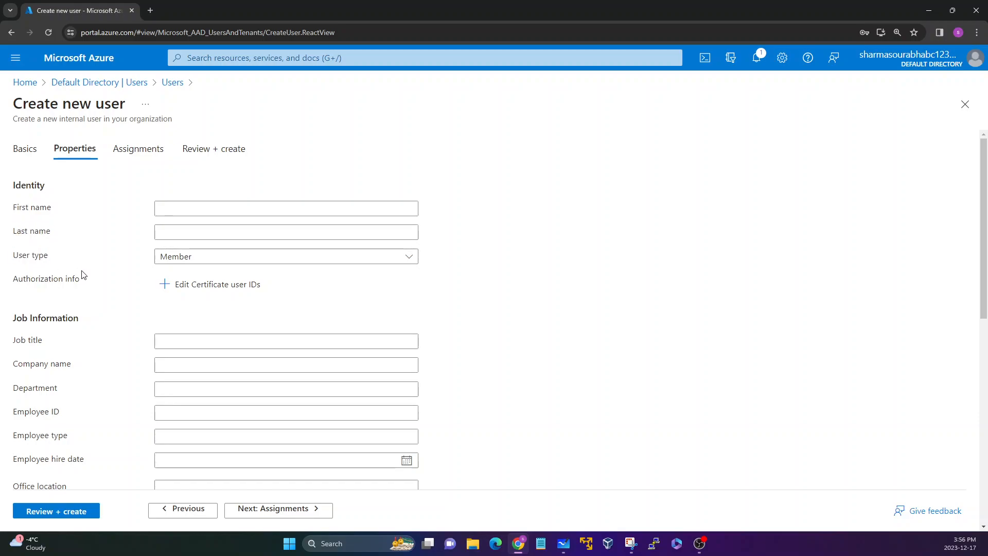
pyautogui.click(243, 260)
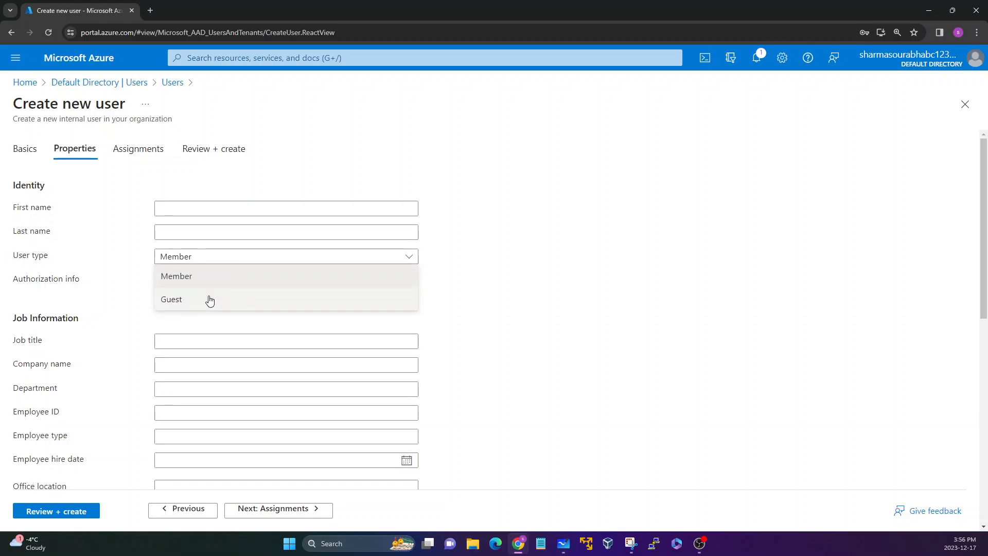
pyautogui.click(74, 294)
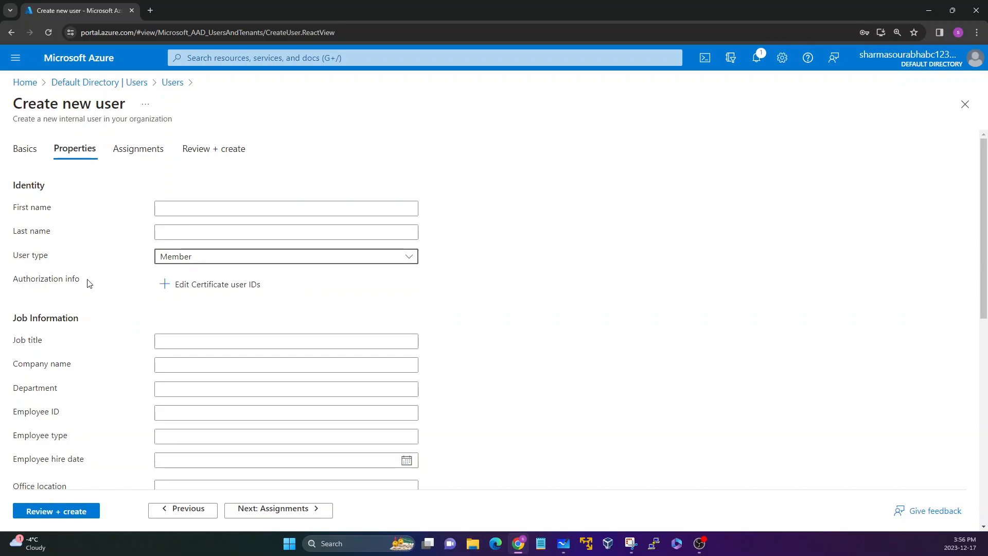
pyautogui.moveTo(90, 284); pyautogui.dragTo(15, 279)
pyautogui.click(43, 297)
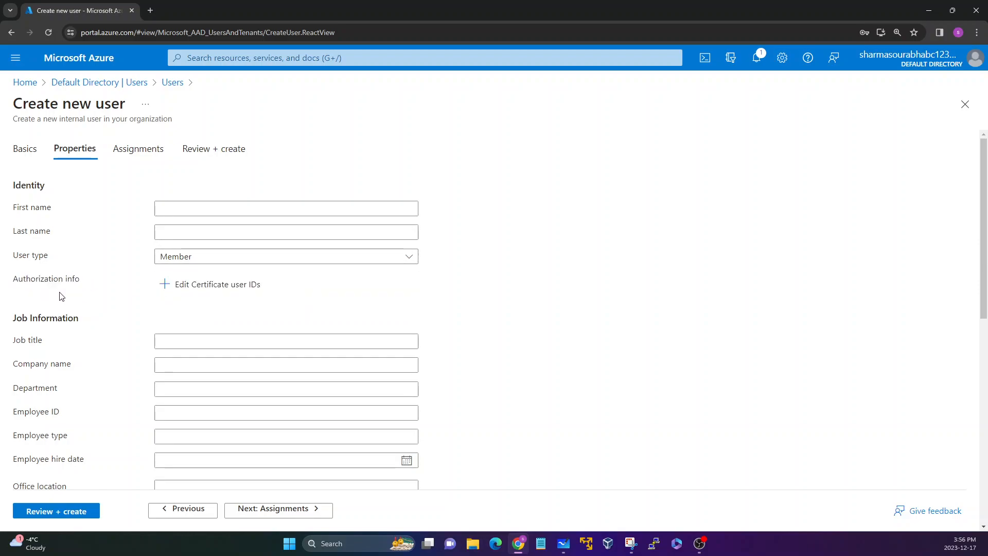
pyautogui.scroll(-2, 61, 296)
pyautogui.moveTo(9, 234); pyautogui.dragTo(82, 277)
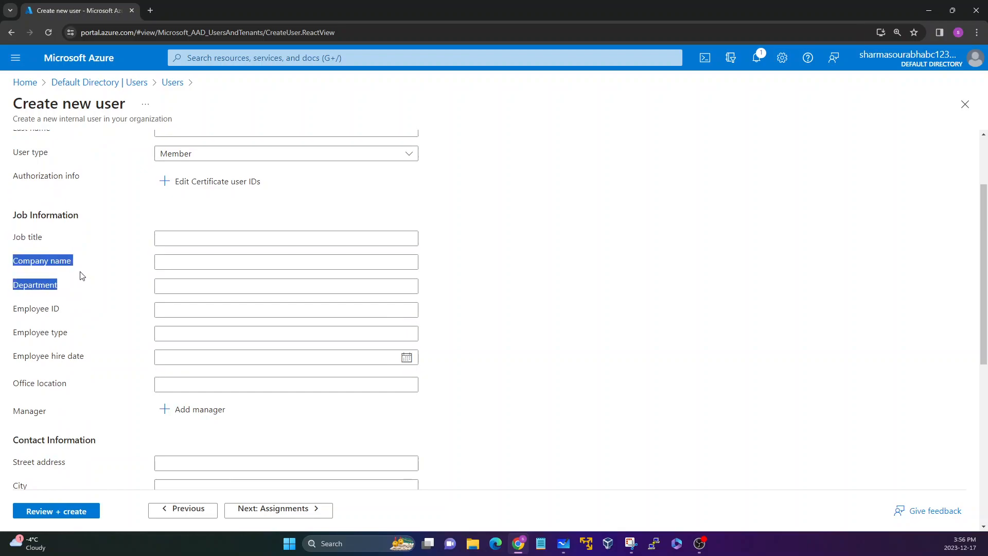
pyautogui.scroll(-7, 81, 277)
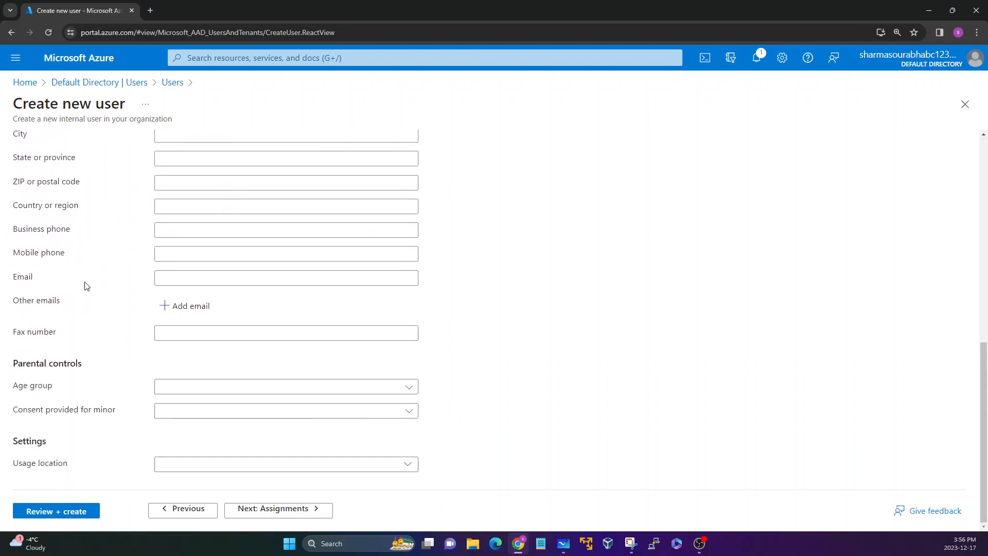
pyautogui.moveTo(13, 467); pyautogui.dragTo(67, 473)
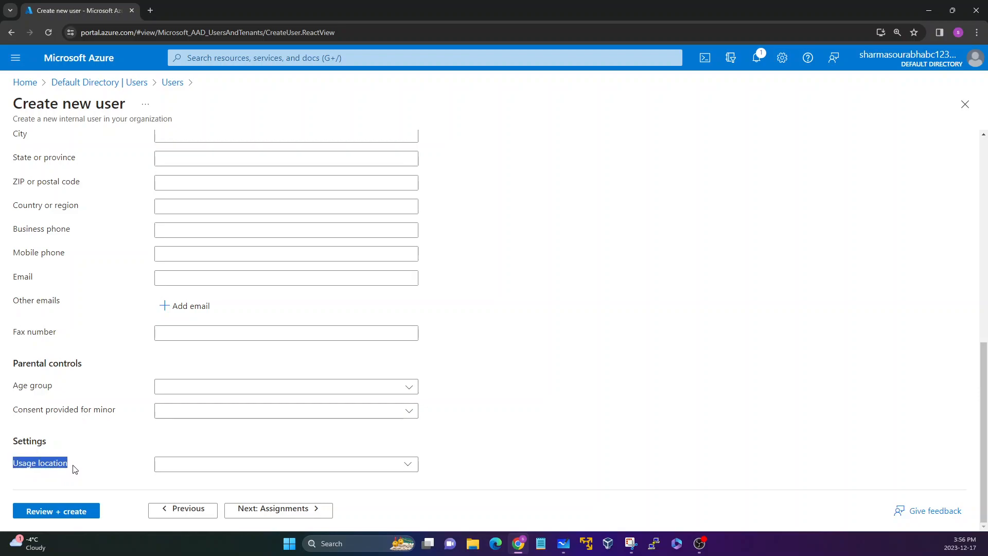
# Step: Open the Usage location list and dismiss it without choosing a country
pyautogui.click(74, 469)
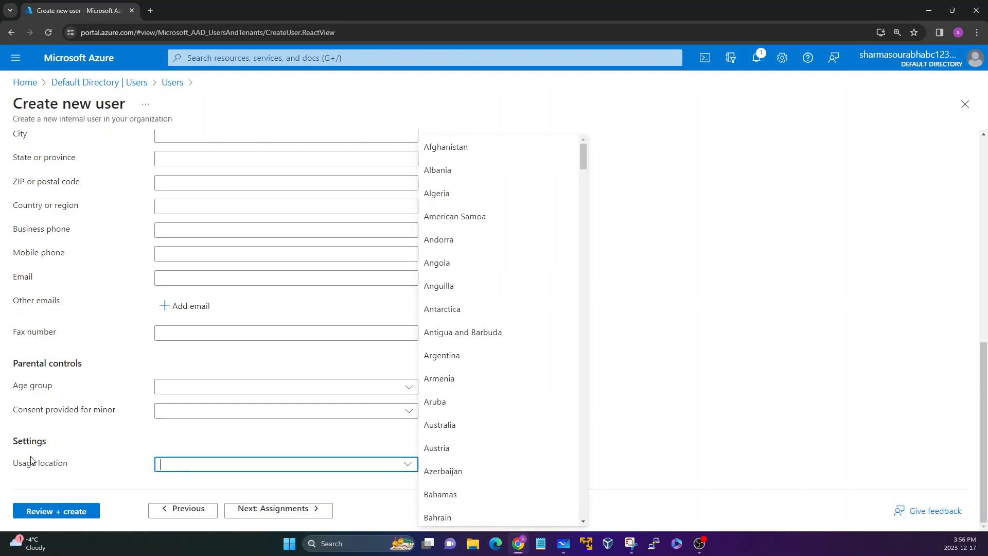
pyautogui.moveTo(67, 468); pyautogui.dragTo(15, 467)
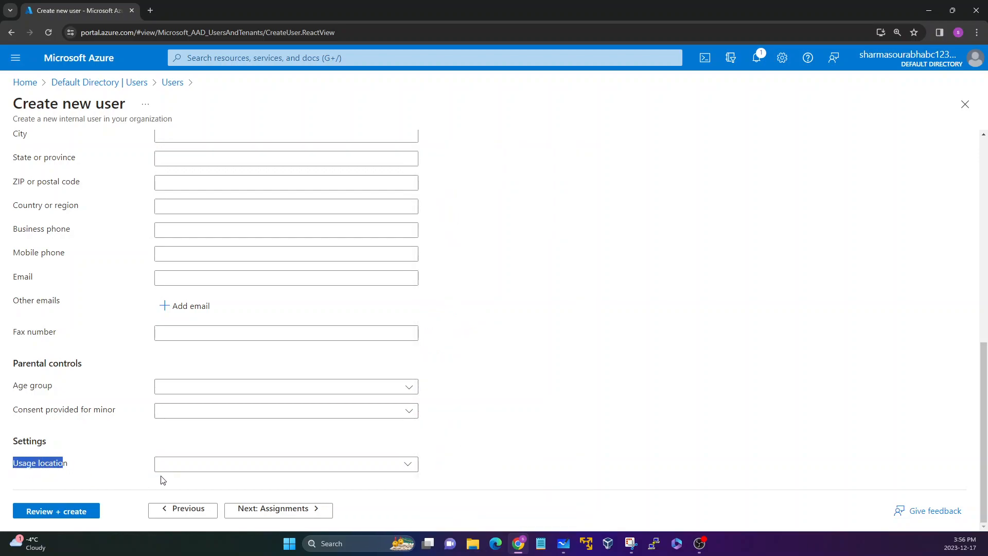
pyautogui.click(183, 463)
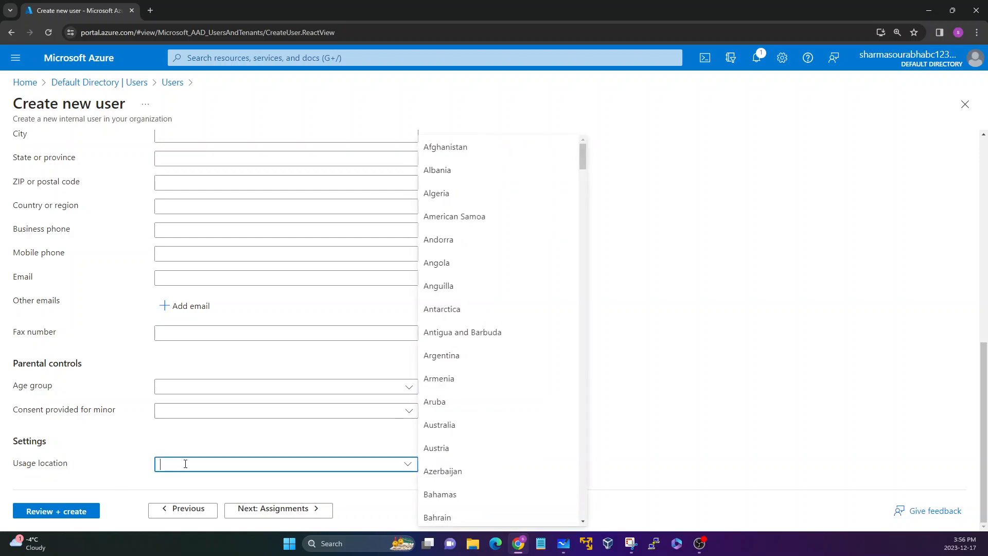
pyautogui.click(131, 457)
pyautogui.moveTo(72, 465); pyautogui.dragTo(15, 468)
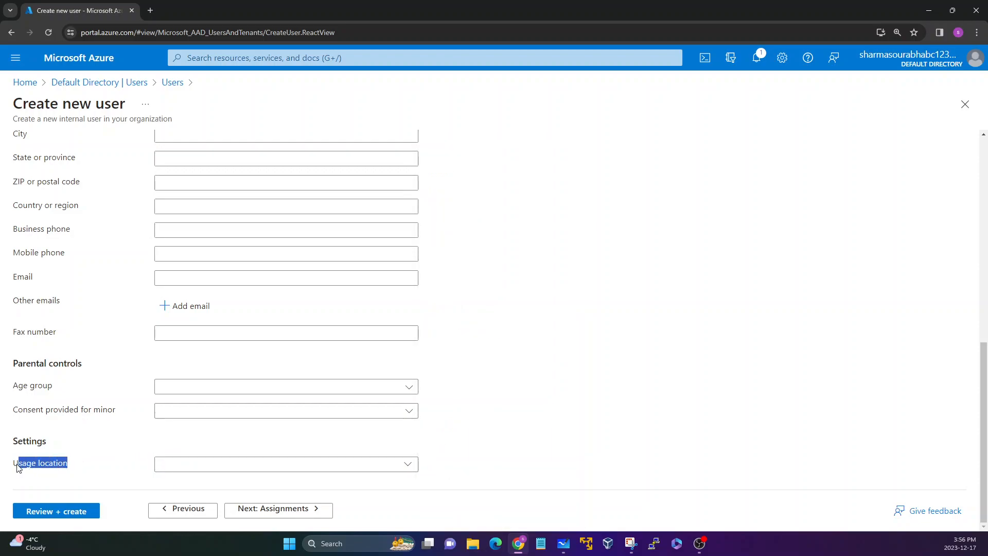
pyautogui.click(72, 468)
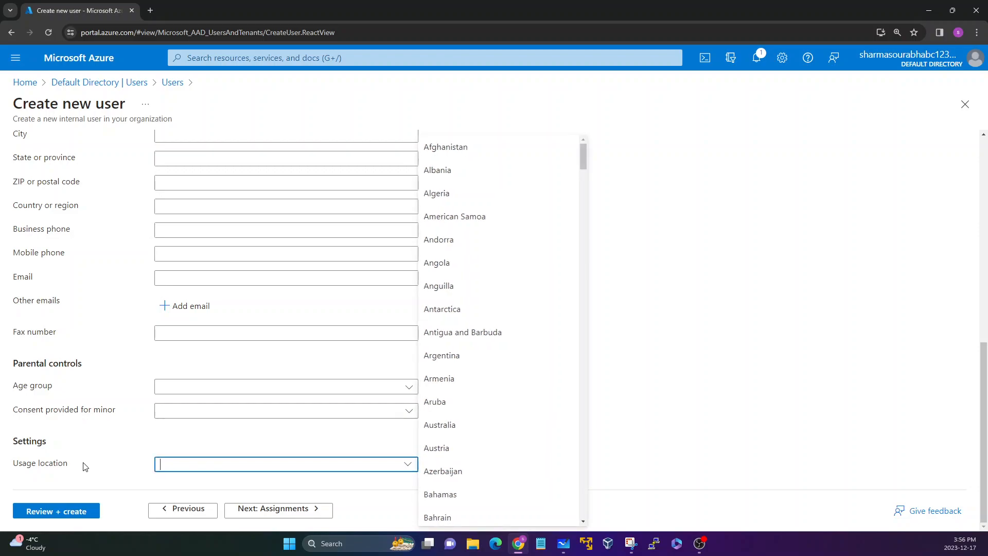
pyautogui.moveTo(77, 467); pyautogui.dragTo(13, 466)
pyautogui.click(82, 465)
pyautogui.moveTo(82, 465); pyautogui.dragTo(20, 466)
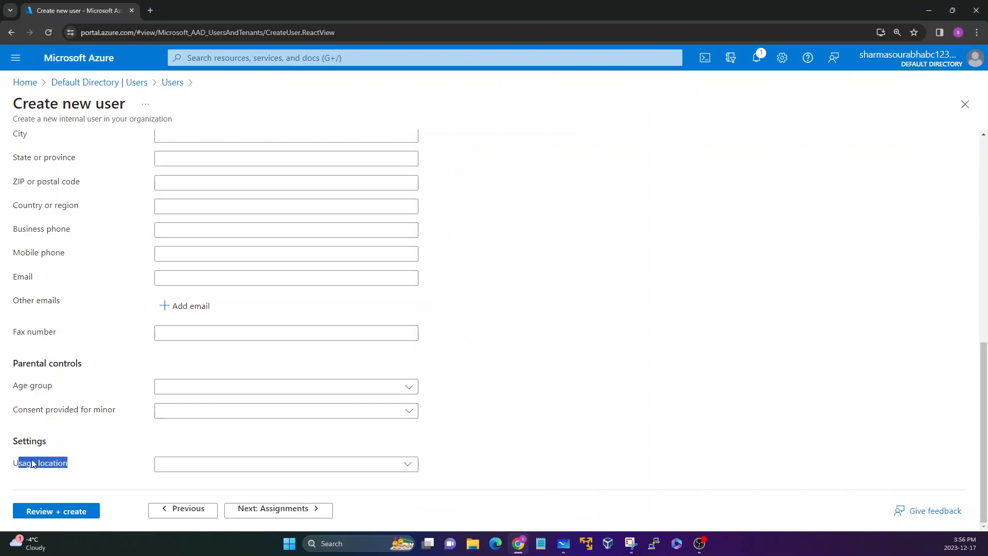
pyautogui.click(32, 464)
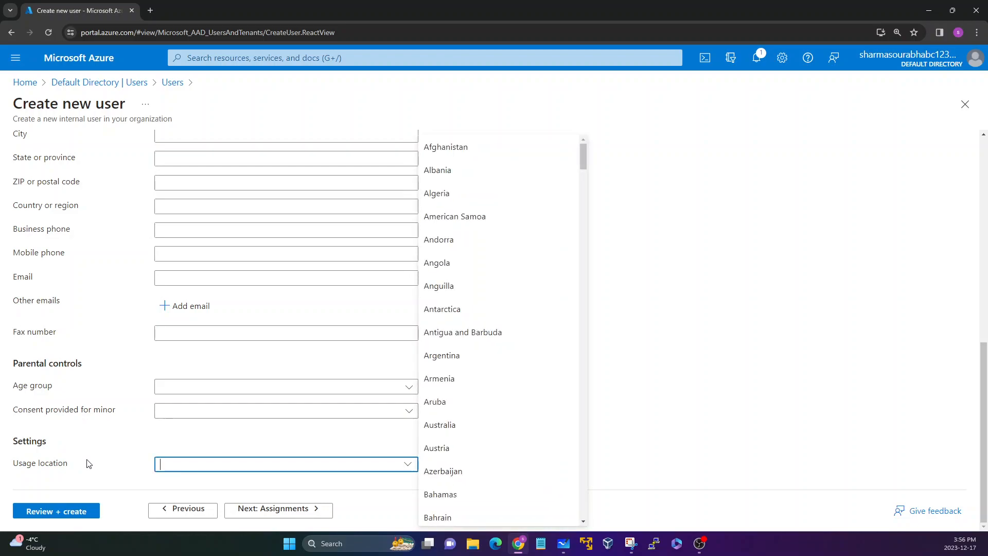
pyautogui.moveTo(77, 465); pyautogui.dragTo(19, 466)
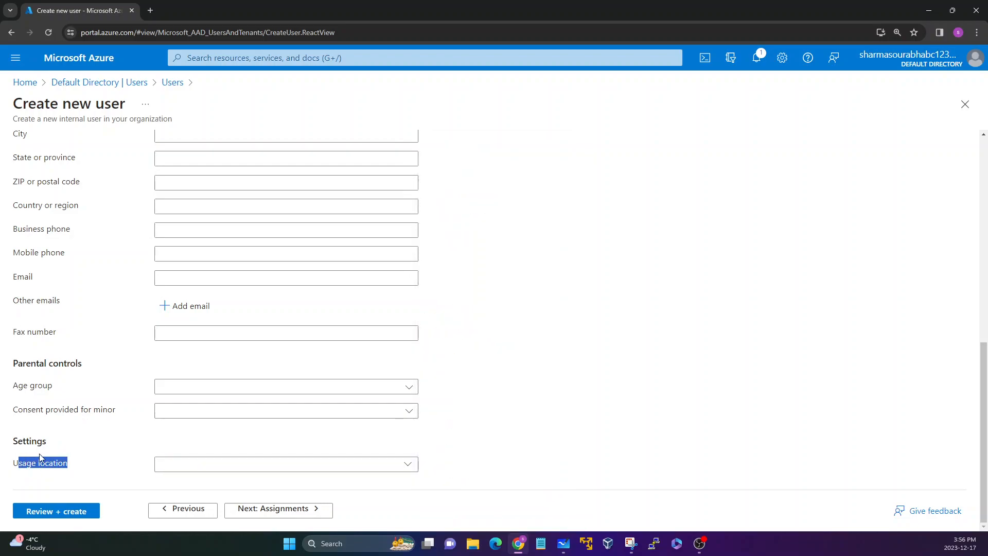
pyautogui.scroll(4, 77, 445)
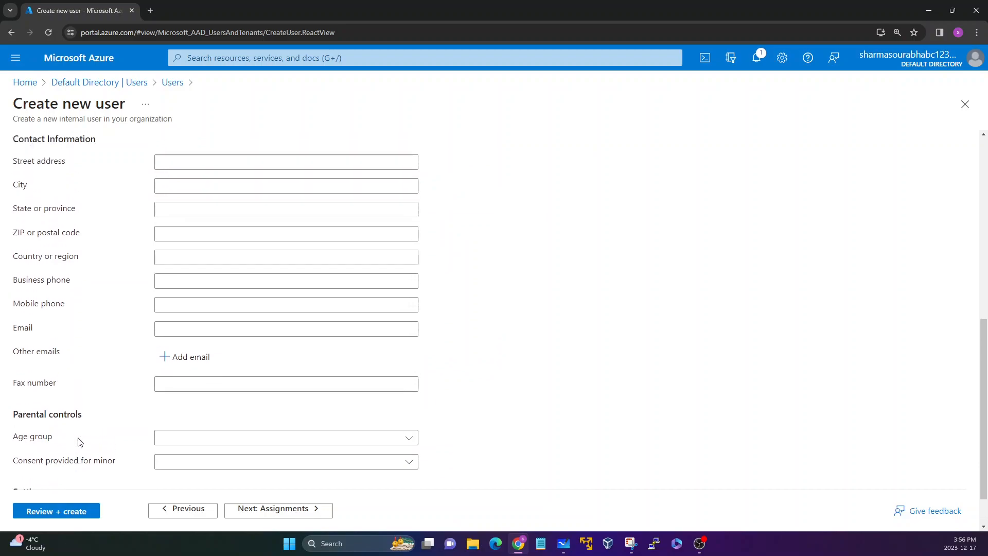
# Step: Move to the Assignments page and browse the available directory roles without assigning any
pyautogui.click(274, 515)
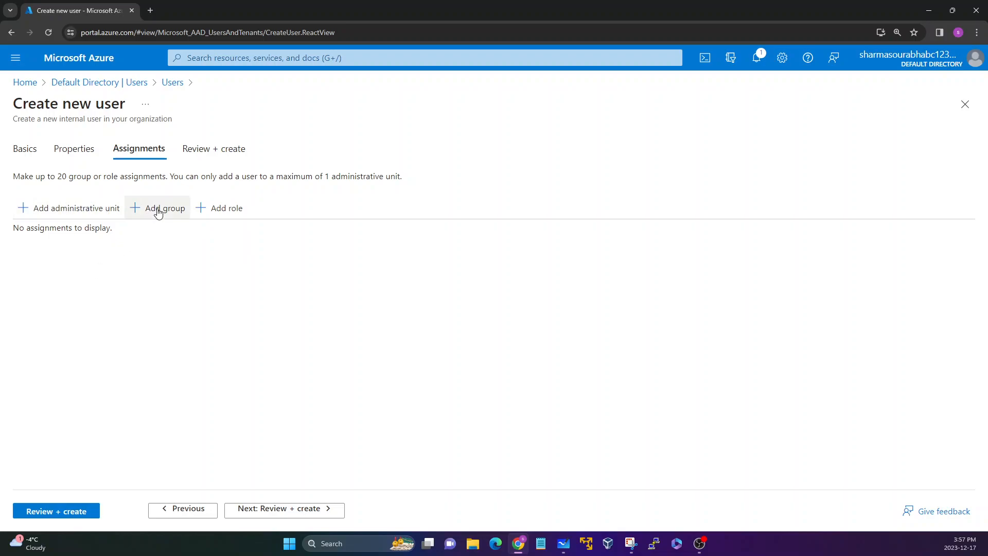
pyautogui.click(228, 212)
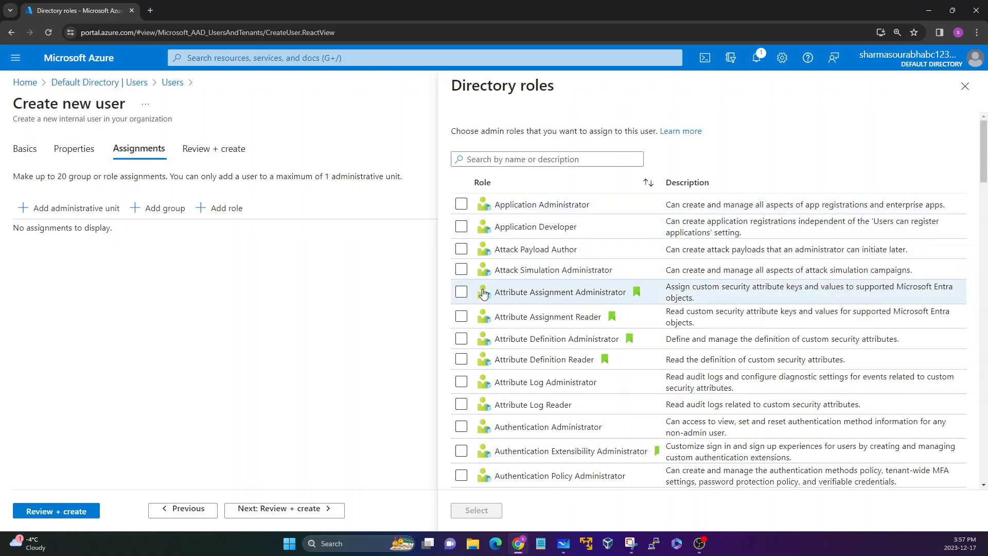
pyautogui.scroll(-3, 483, 293)
pyautogui.scroll(-15, 482, 293)
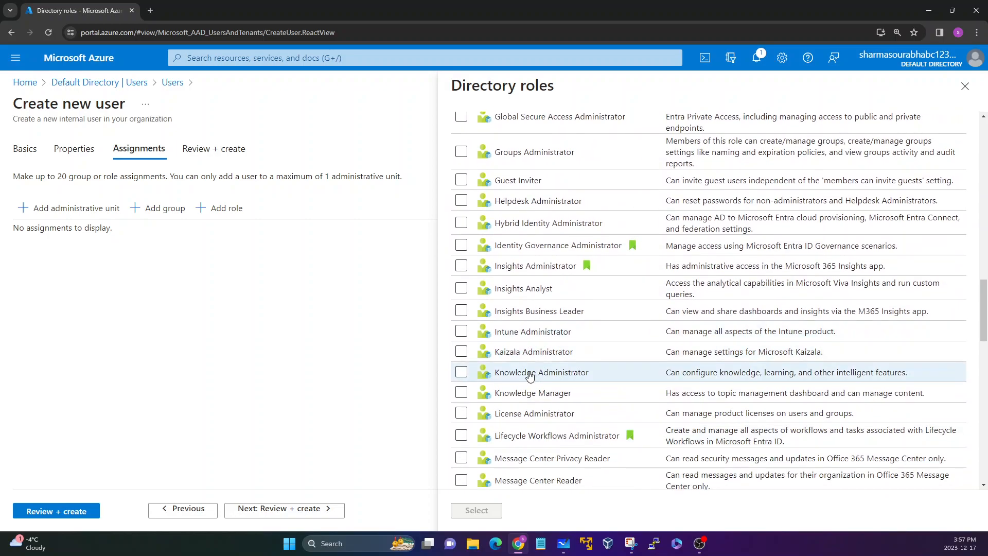
pyautogui.scroll(2, 471, 355)
pyautogui.moveTo(519, 256); pyautogui.dragTo(565, 256)
pyautogui.moveTo(500, 194); pyautogui.dragTo(561, 169)
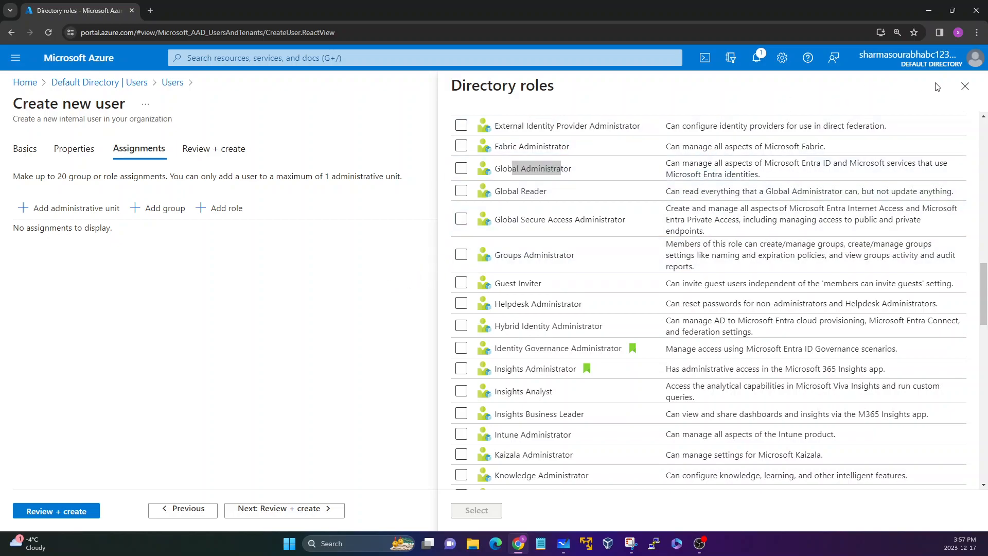
pyautogui.click(965, 87)
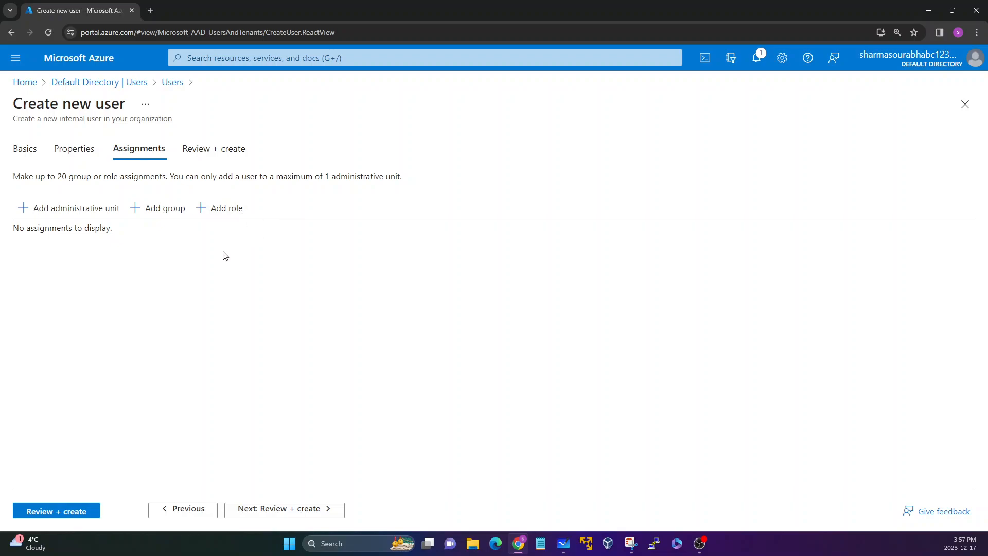
pyautogui.click(157, 215)
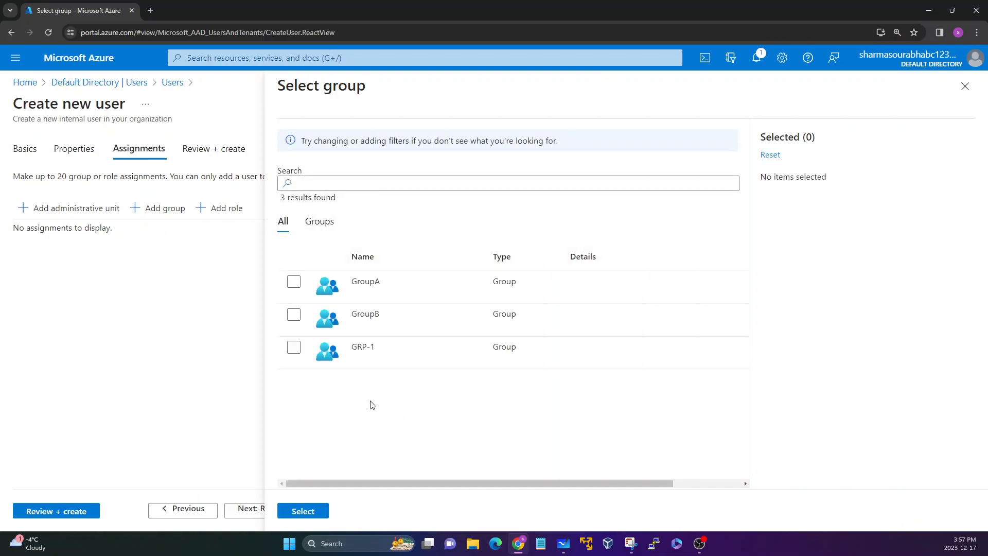
pyautogui.click(294, 286)
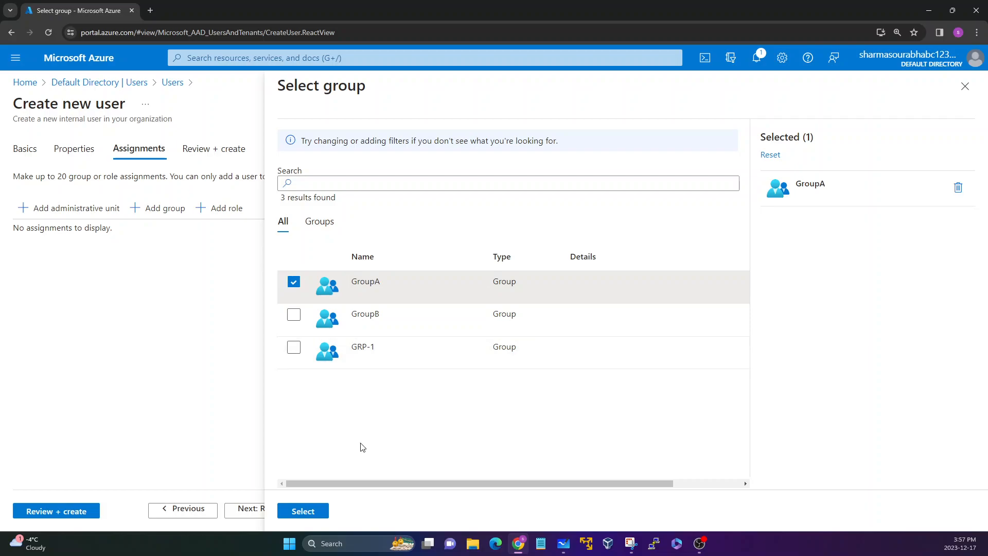
pyautogui.click(965, 87)
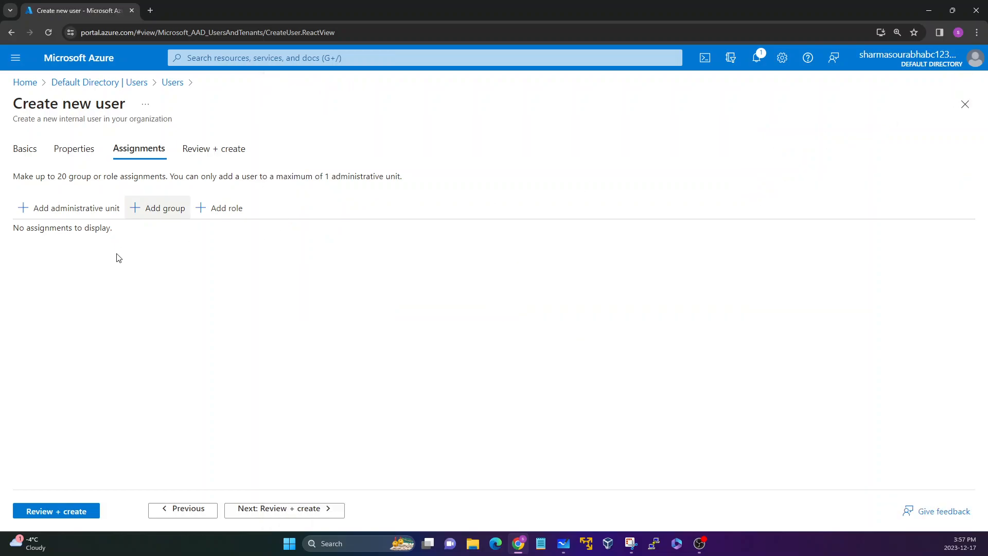
# Step: Open the administrative unit picker and examine the available units without selecting one
pyautogui.click(46, 211)
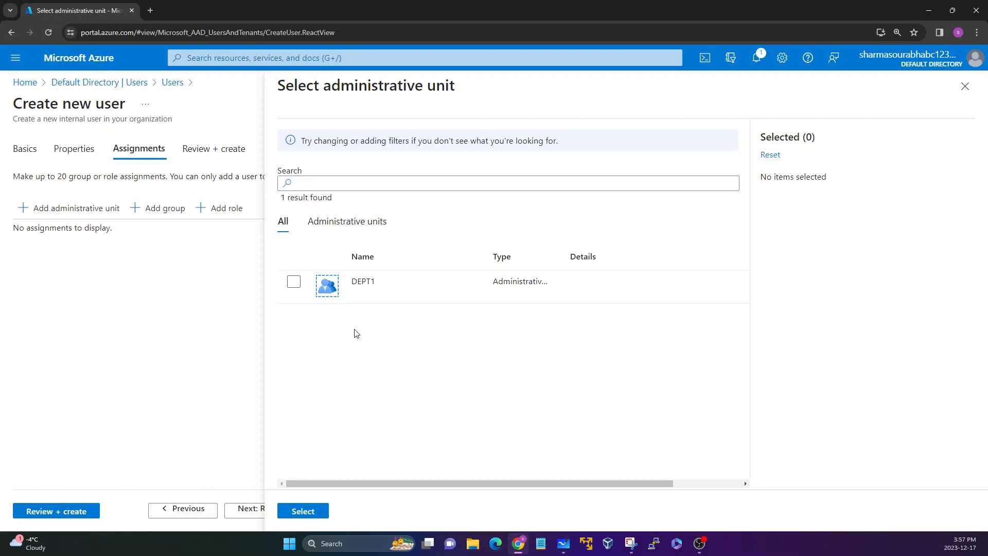
pyautogui.doubleClick(366, 282)
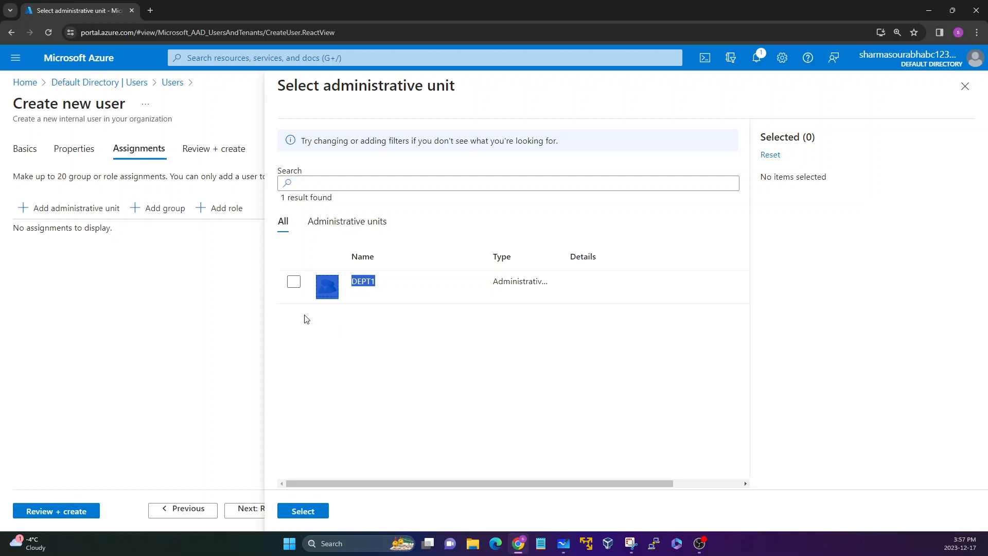
pyautogui.click(352, 342)
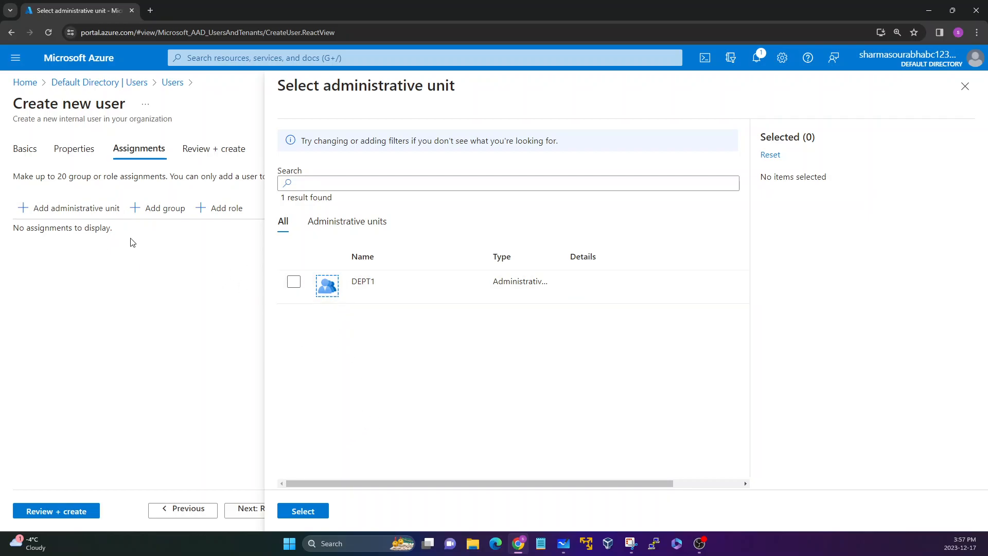
pyautogui.click(965, 86)
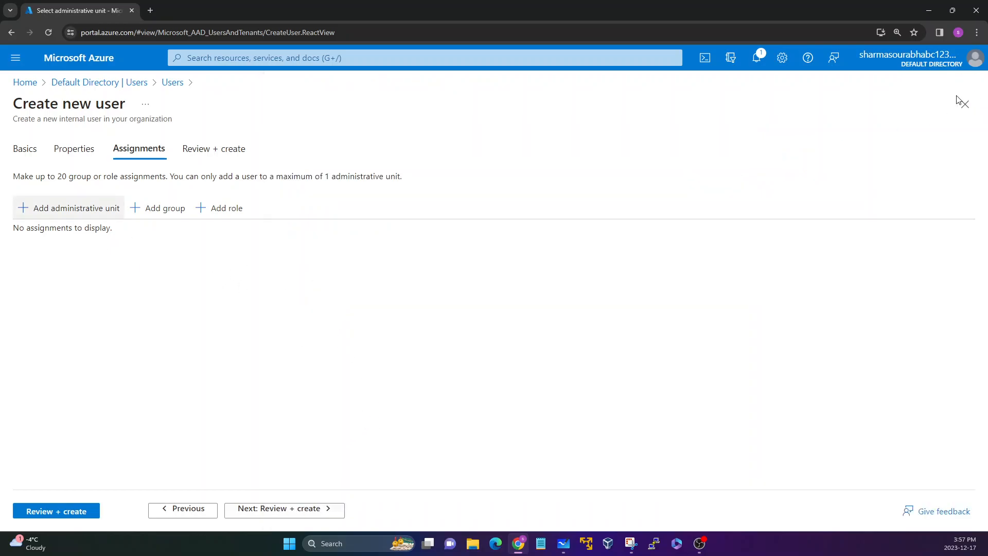
# Step: Review the new user's settings and create the user
pyautogui.click(259, 509)
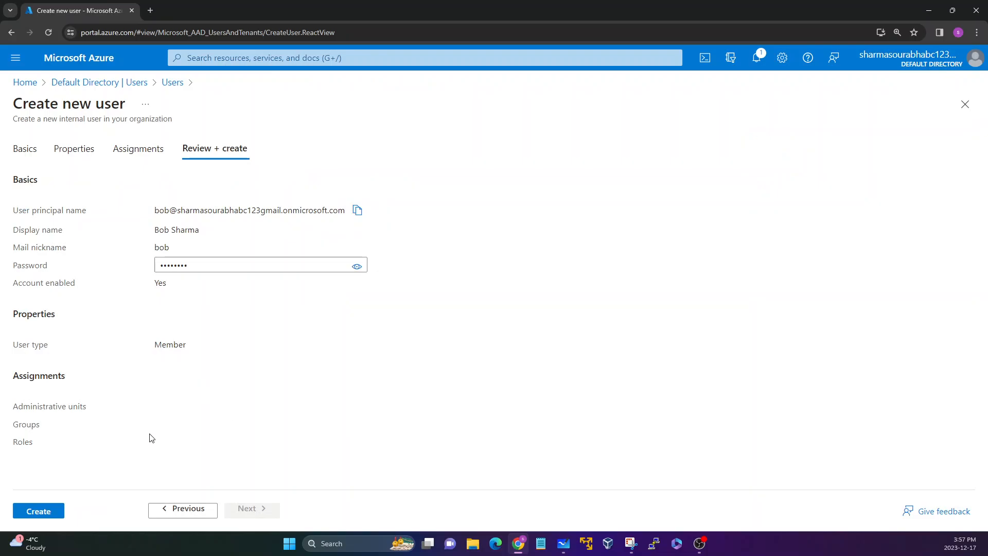
pyautogui.click(39, 515)
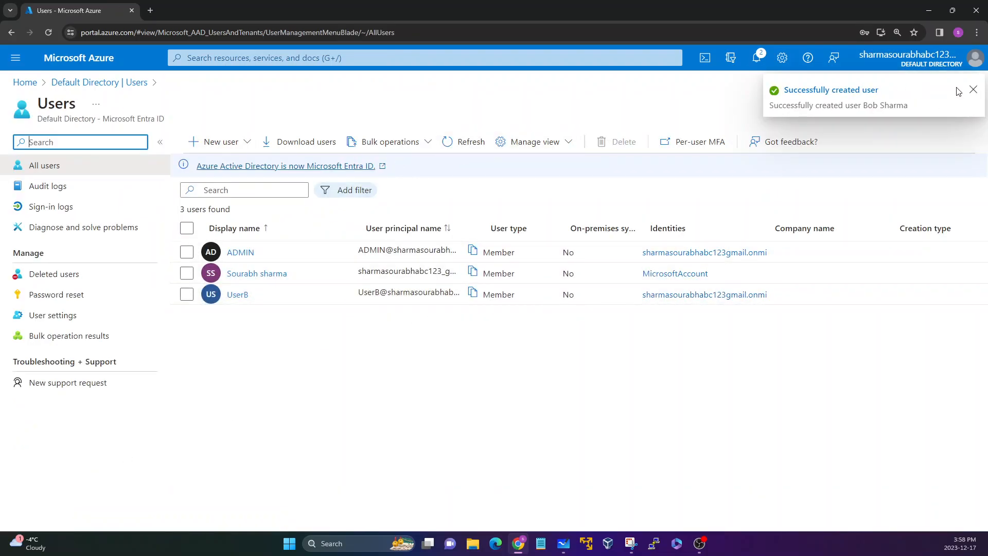
# Step: Refresh the users list and select the newly created user's entry
pyautogui.click(973, 90)
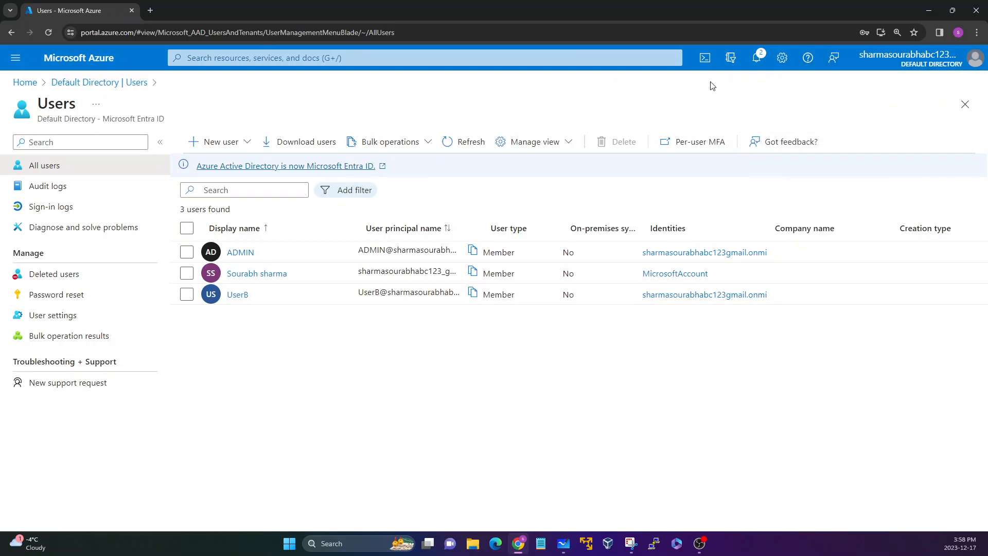
pyautogui.click(454, 151)
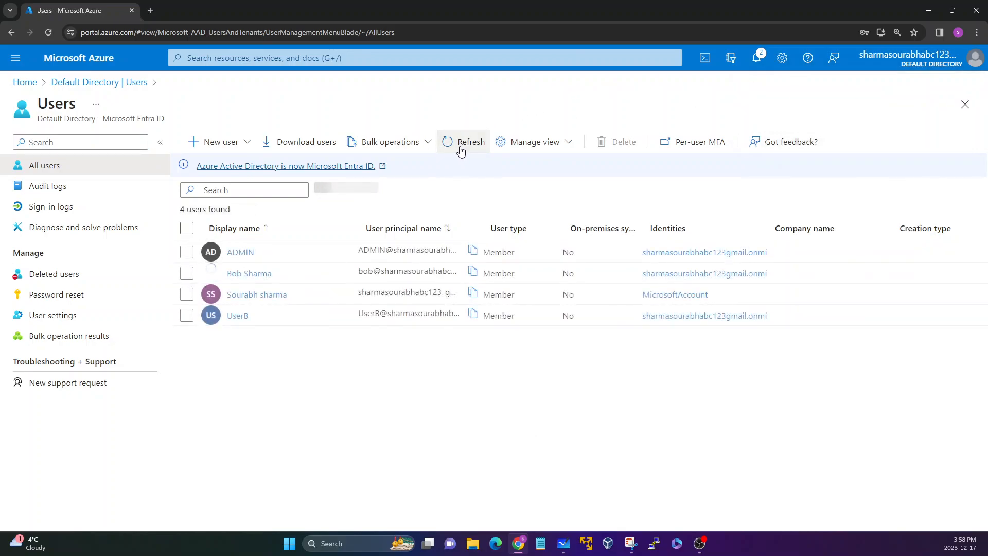
pyautogui.moveTo(282, 279); pyautogui.dragTo(225, 273)
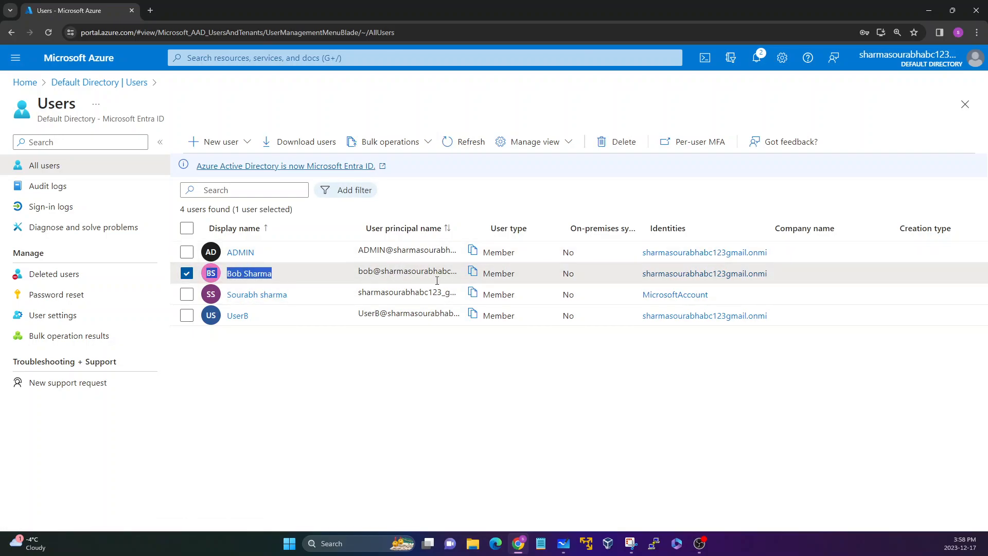
# Step: Try to assign the Microsoft Entra ID P2 license to the new user from the user's Licenses page
pyautogui.click(328, 397)
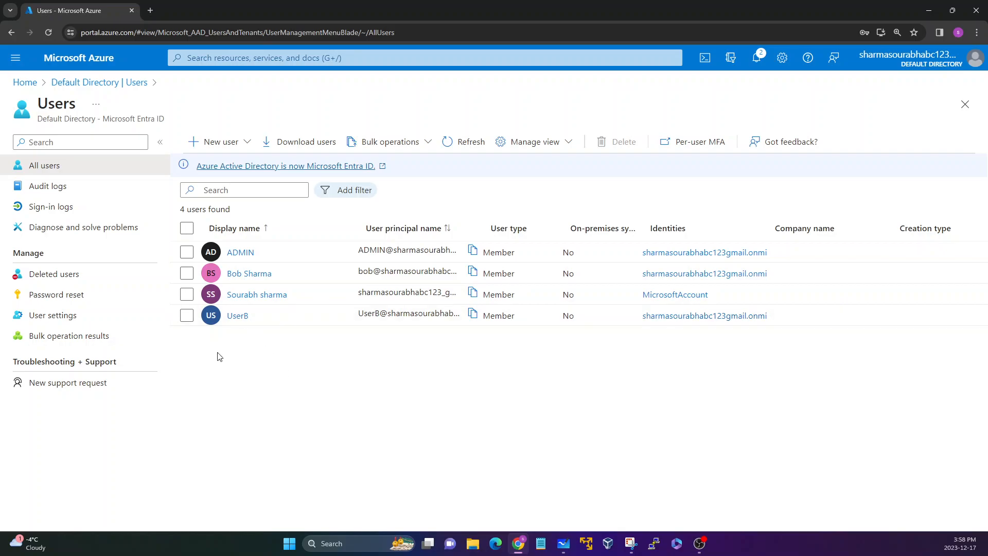
pyautogui.click(246, 274)
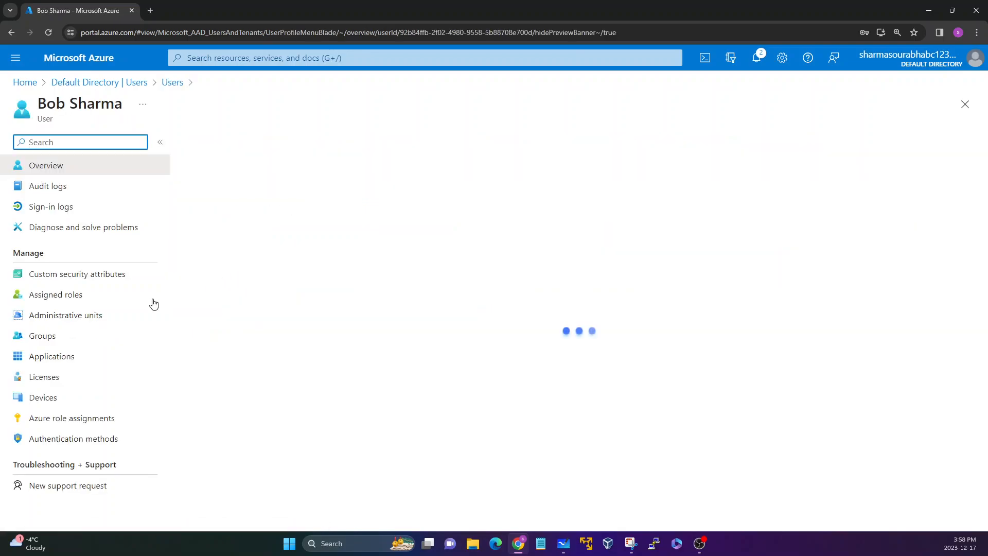
pyautogui.click(45, 381)
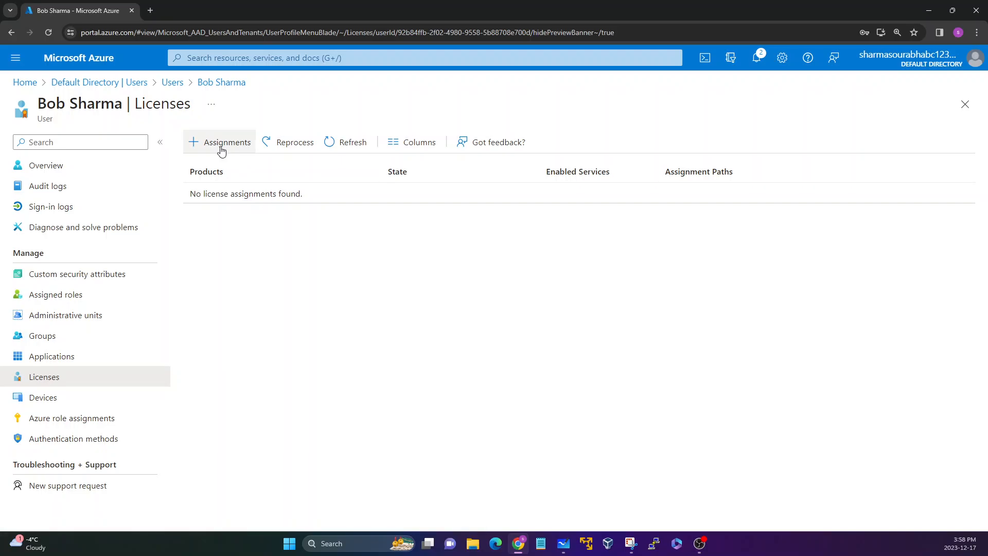
pyautogui.click(222, 150)
pyautogui.click(21, 268)
pyautogui.scroll(-1, 40, 440)
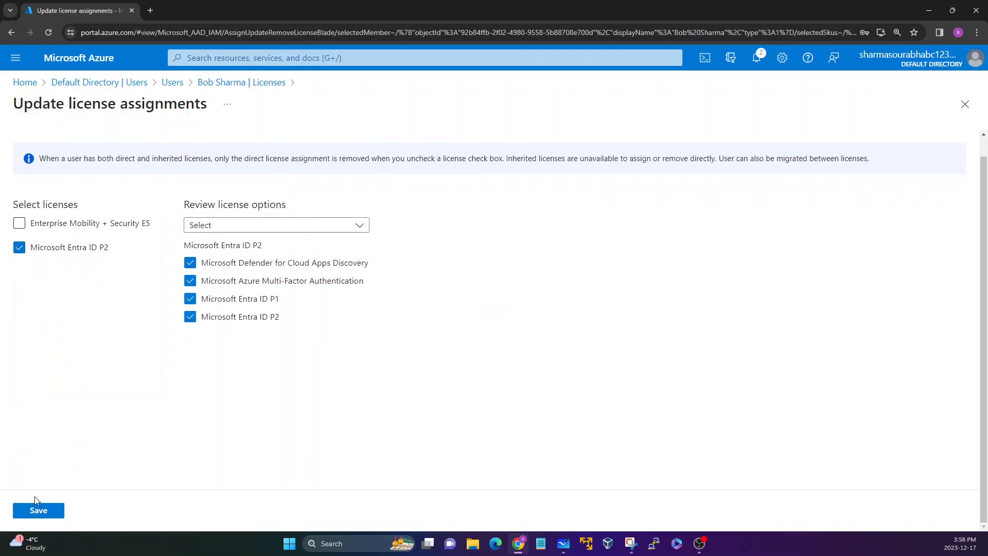
pyautogui.click(36, 510)
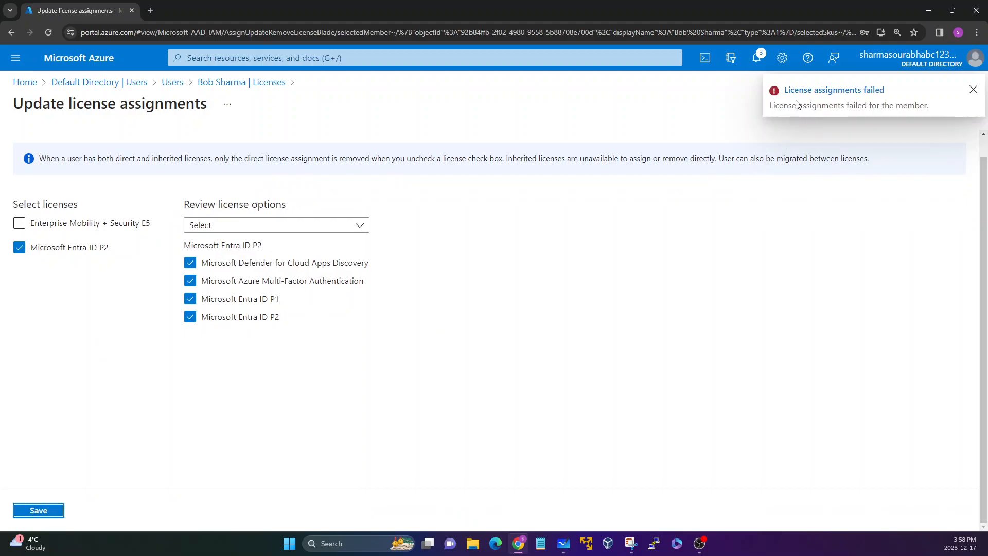
# Step: Open the failed license assignment's error details to read why it failed, then close them
pyautogui.click(830, 94)
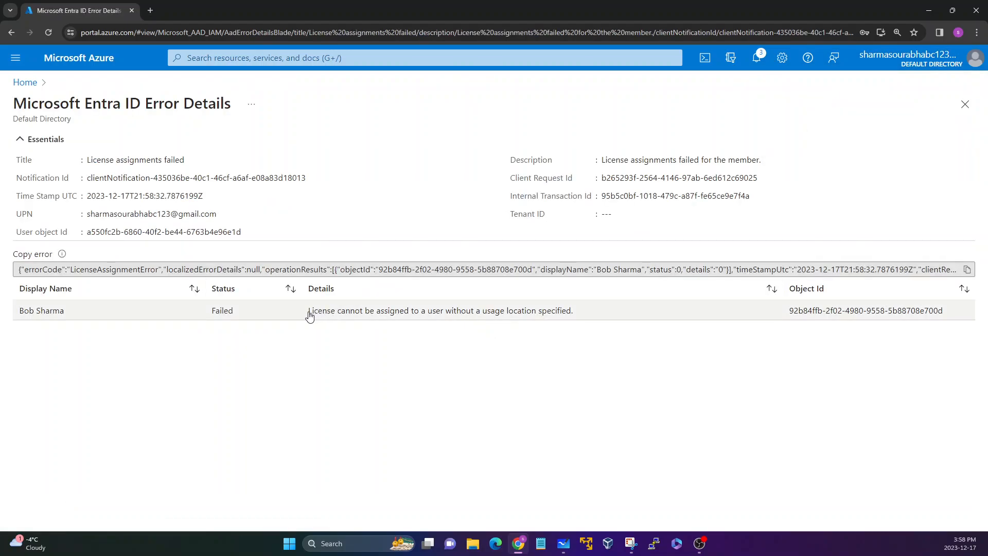
pyautogui.moveTo(310, 315); pyautogui.dragTo(573, 323)
pyautogui.click(474, 324)
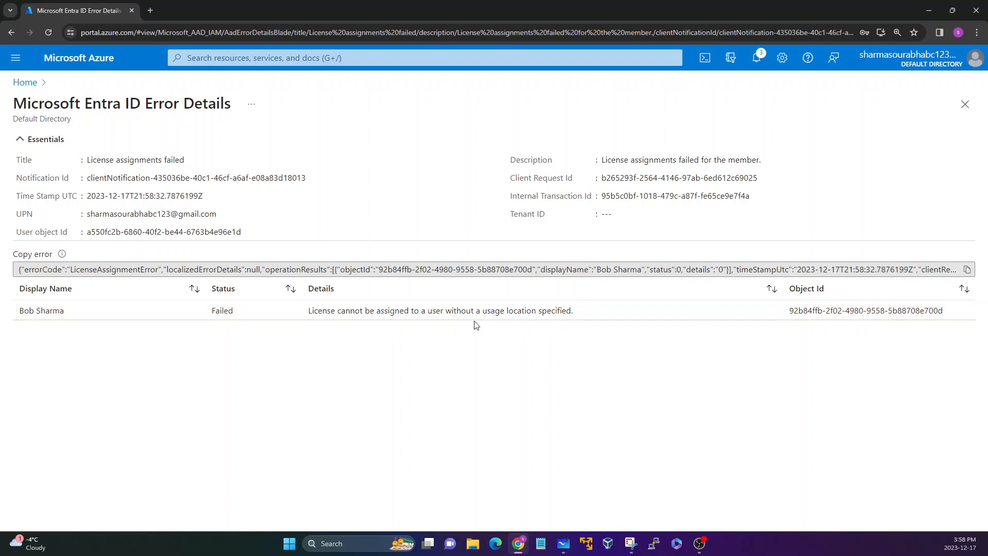
pyautogui.click(965, 104)
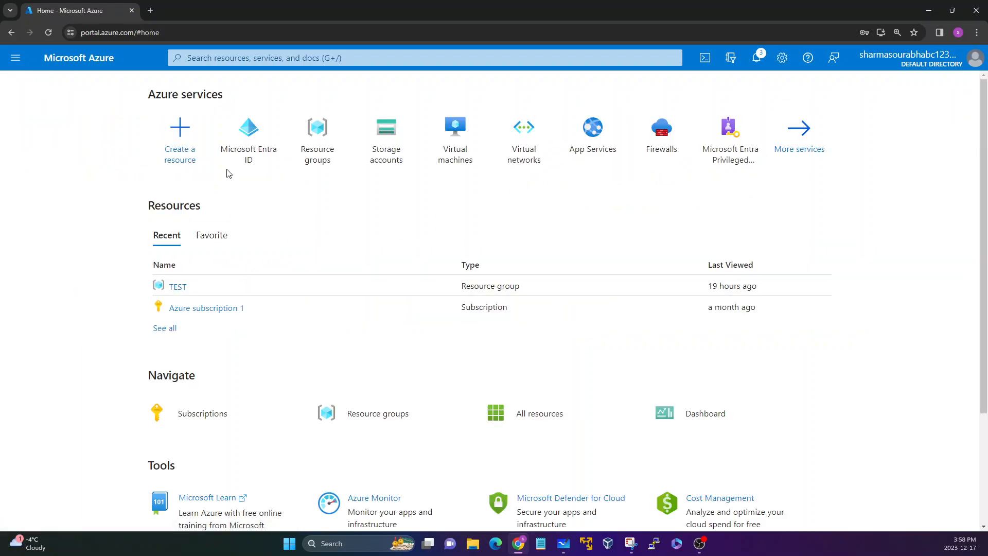
# Step: Go back to Microsoft Entra ID's users list and open the new user's profile
pyautogui.click(233, 149)
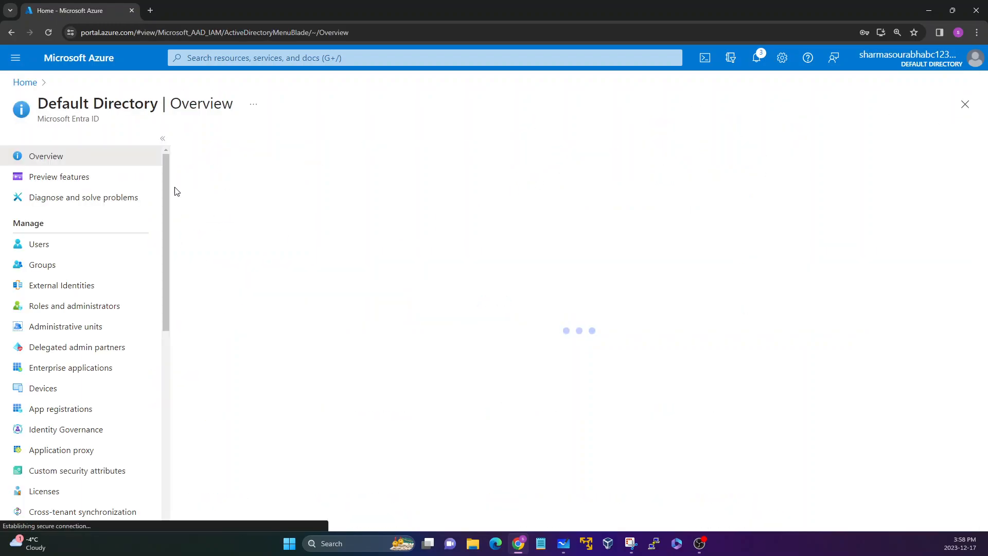
pyautogui.click(56, 245)
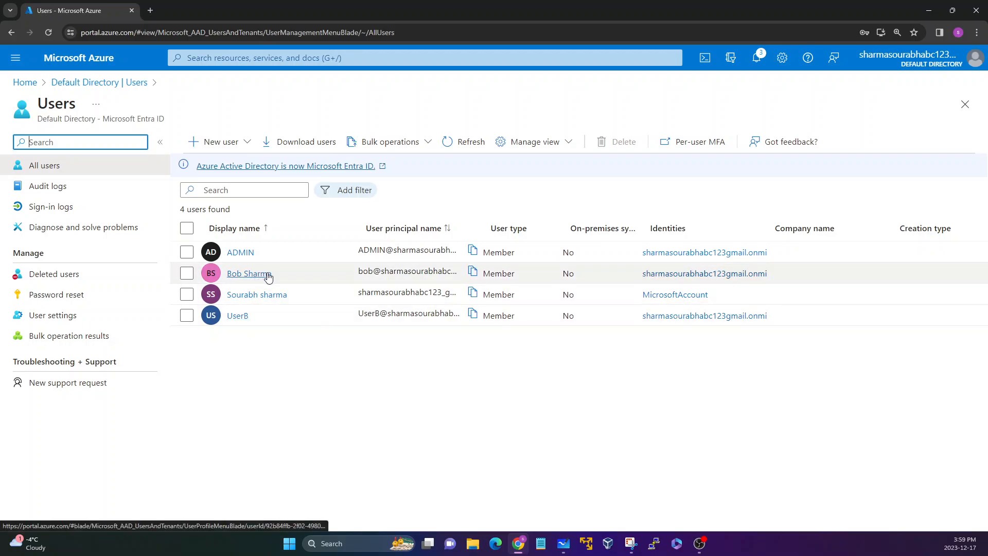
pyautogui.moveTo(283, 273); pyautogui.dragTo(226, 274)
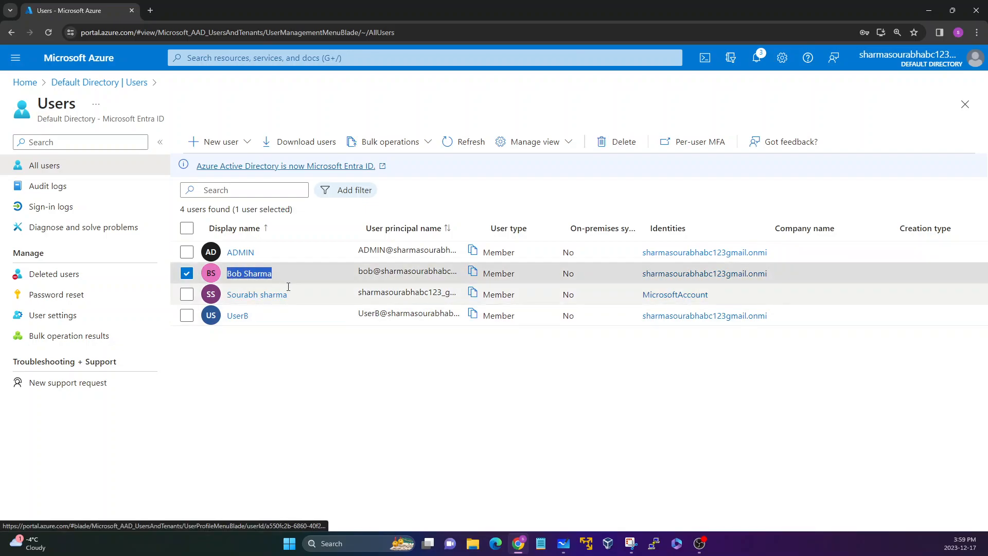
pyautogui.click(270, 369)
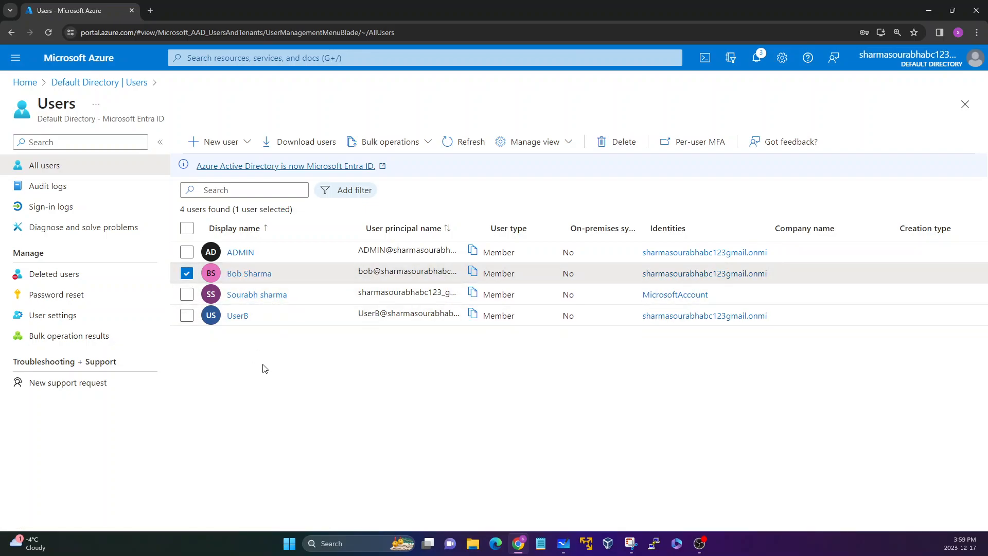
pyautogui.click(247, 274)
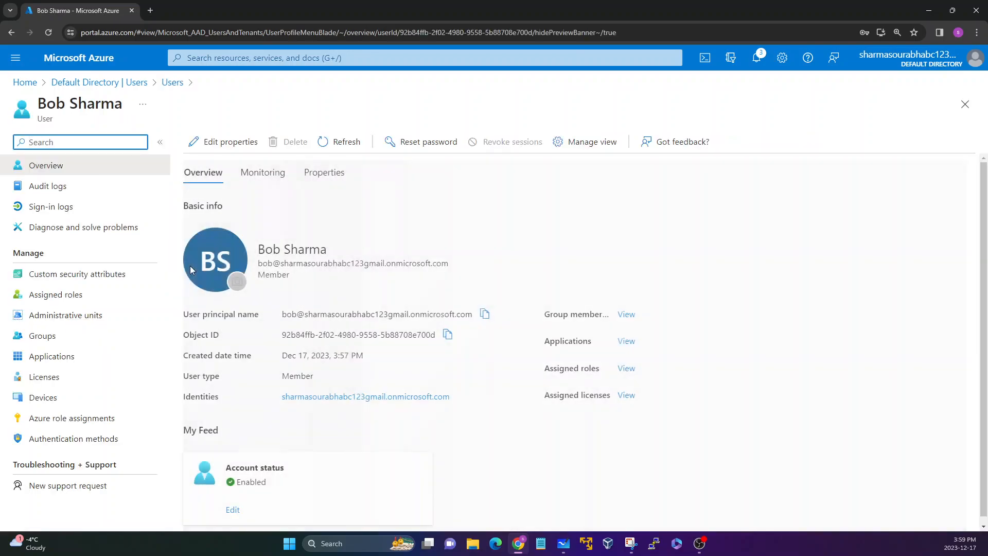
# Step: Edit the user's properties, setting the usage location to Canada, and save
pyautogui.click(217, 146)
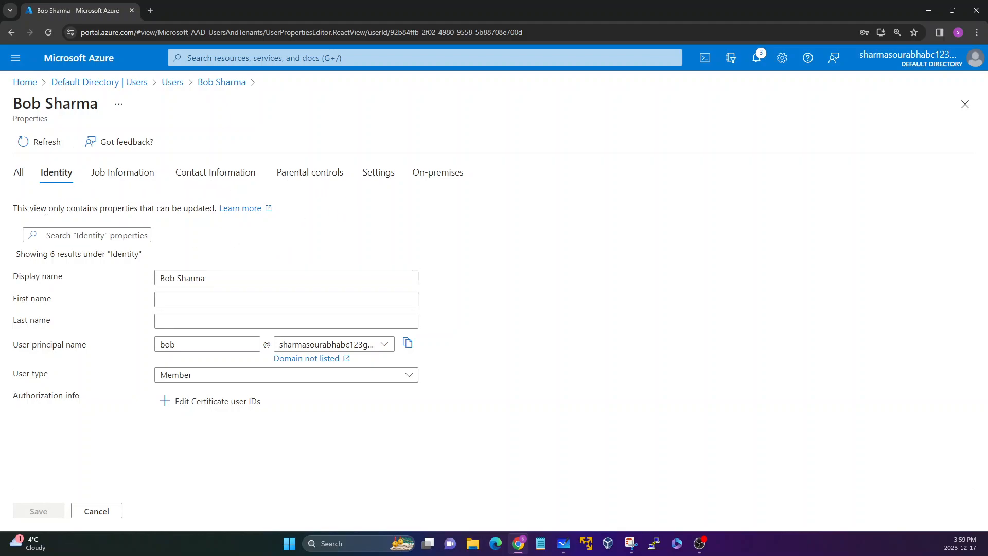
pyautogui.moveTo(88, 280); pyautogui.dragTo(10, 277)
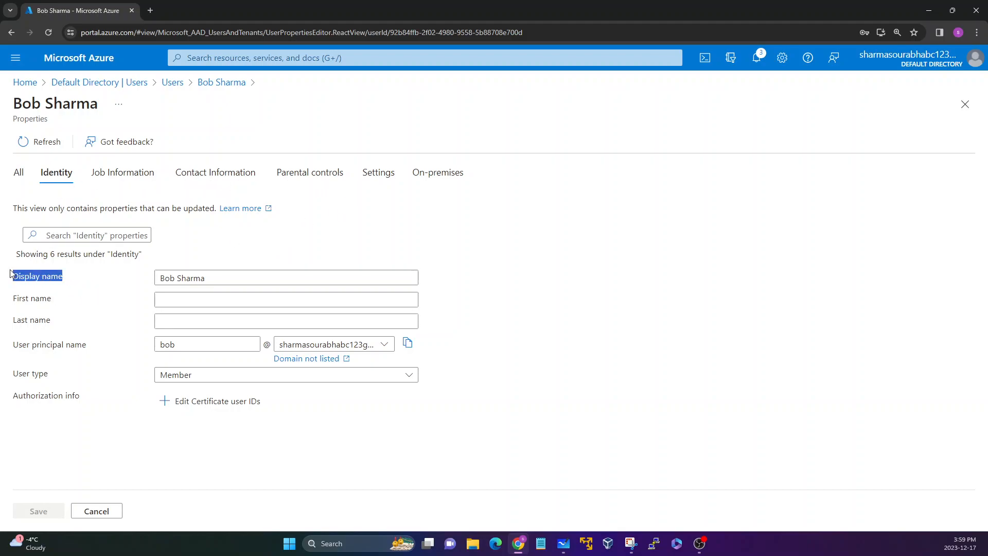
pyautogui.moveTo(51, 321); pyautogui.dragTo(31, 372)
pyautogui.click(61, 371)
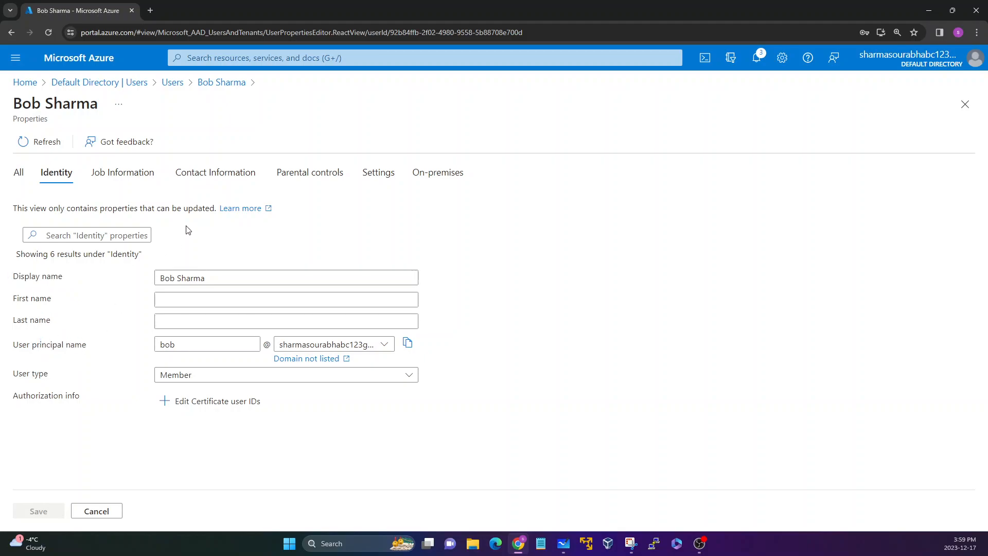
pyautogui.click(378, 180)
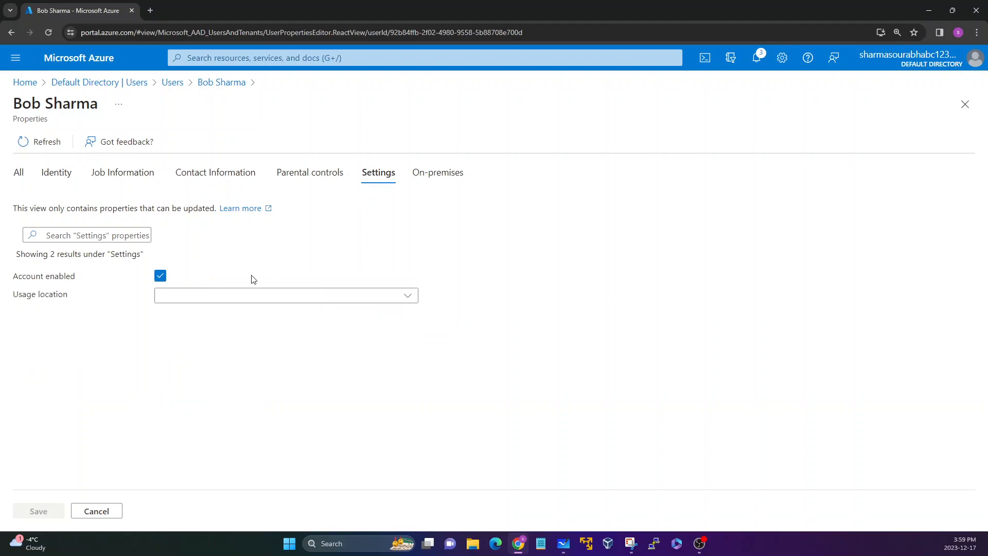
pyautogui.click(253, 295)
pyautogui.write('Cana')
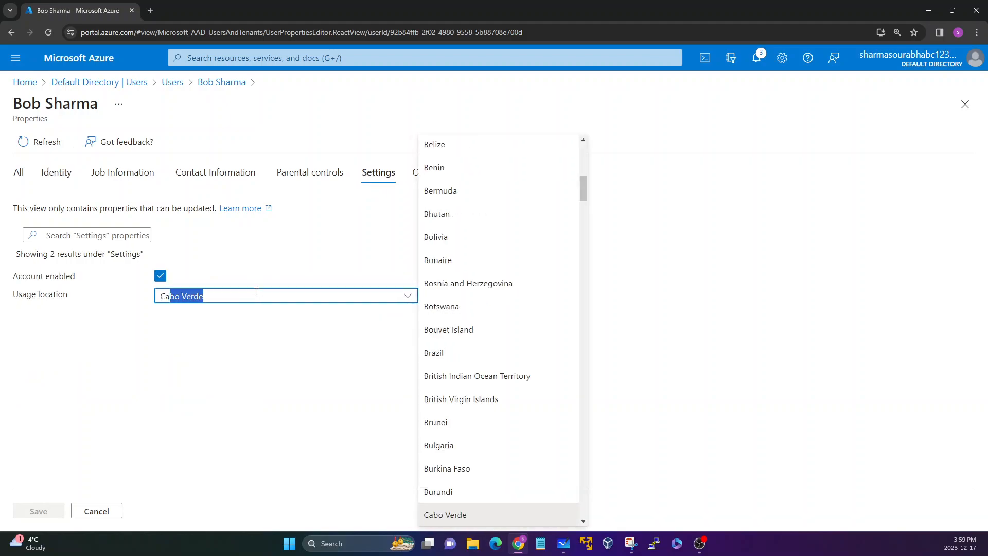
pyautogui.write('da')
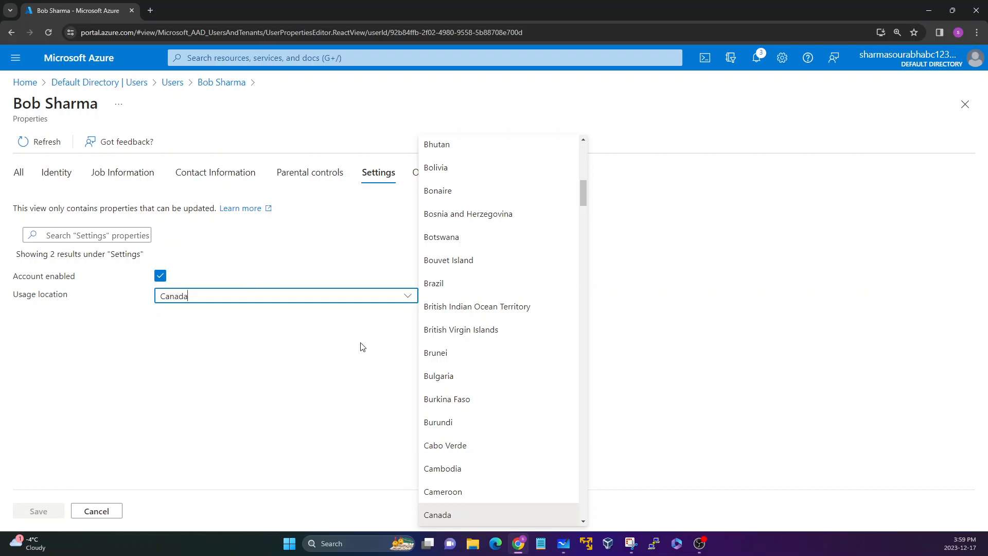
pyautogui.click(426, 515)
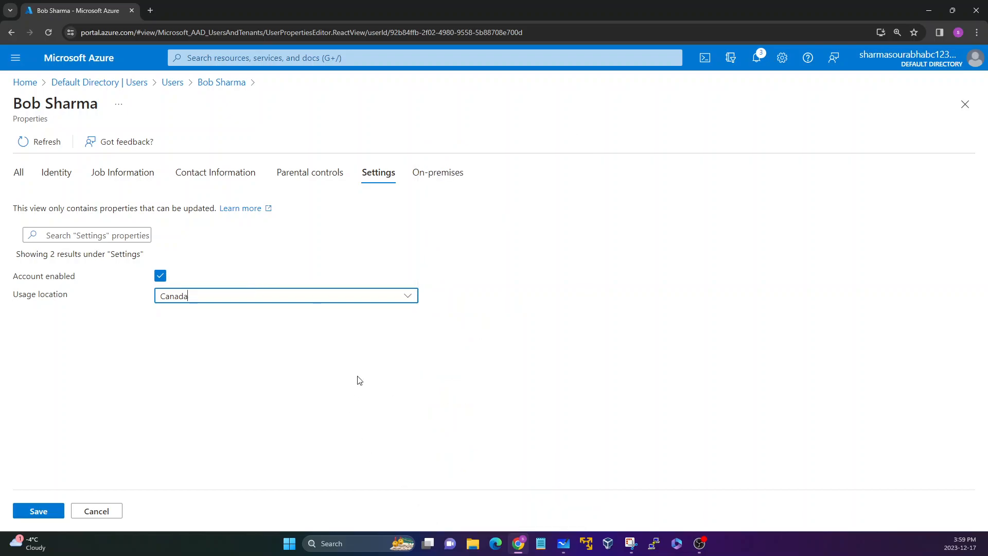
pyautogui.click(44, 513)
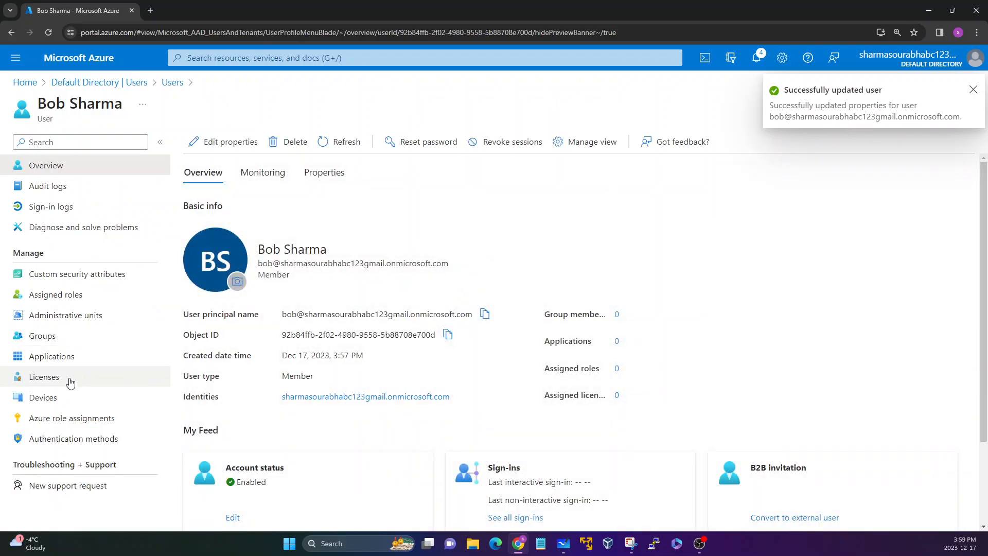
# Step: Assign the Microsoft Entra ID P2 license to the user and save the assignment
pyautogui.click(51, 377)
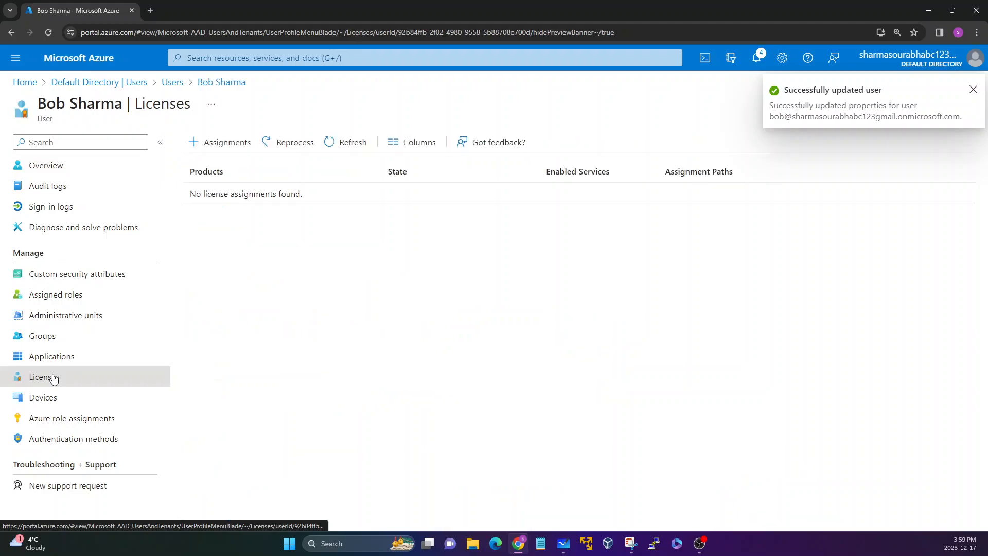
pyautogui.click(213, 144)
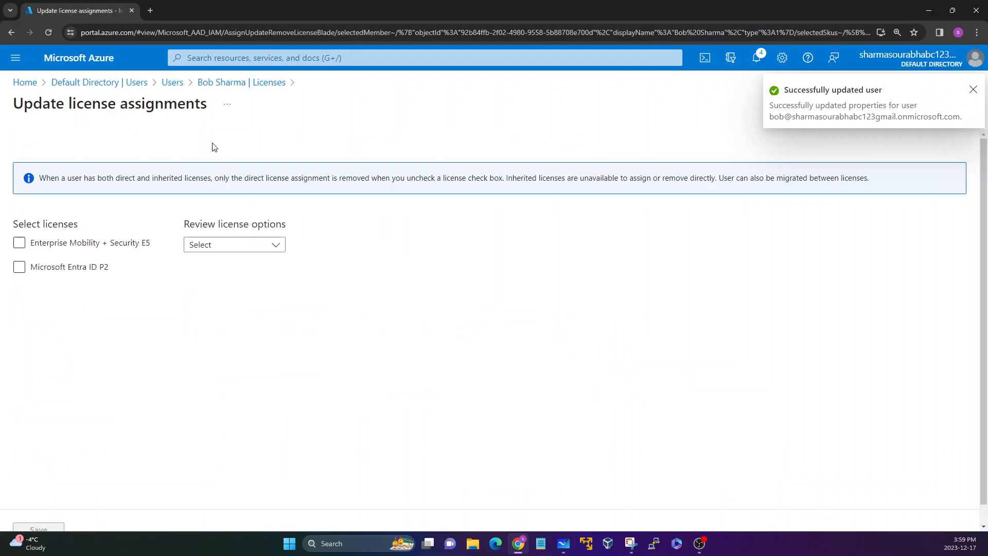
pyautogui.click(57, 268)
pyautogui.click(35, 529)
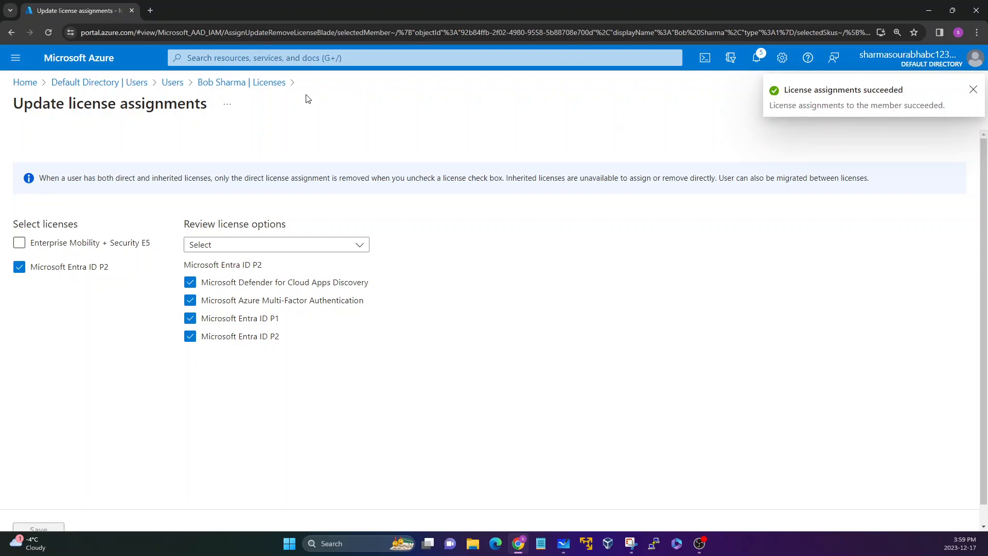
# Step: Return through the user's Licenses and Overview pages to the users list
pyautogui.click(262, 83)
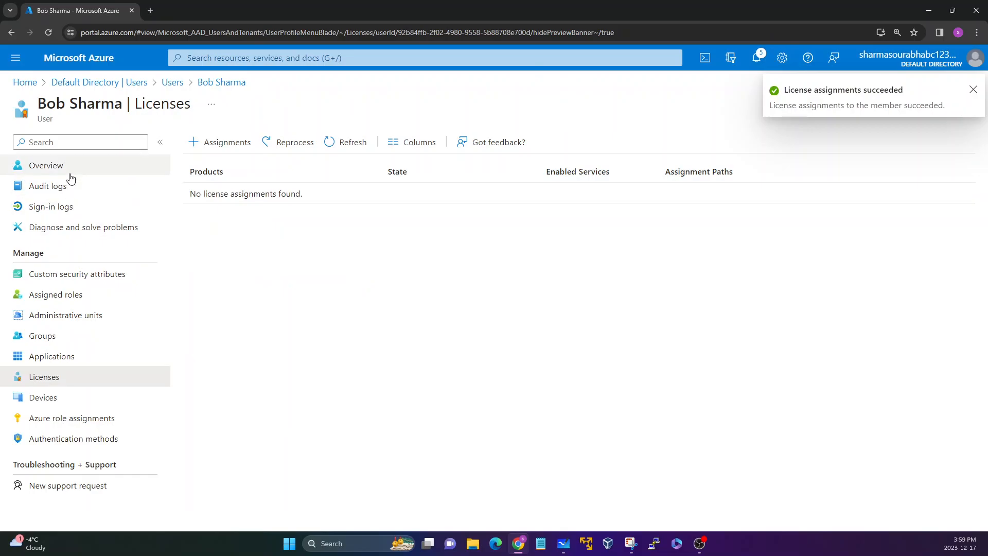
pyautogui.click(70, 172)
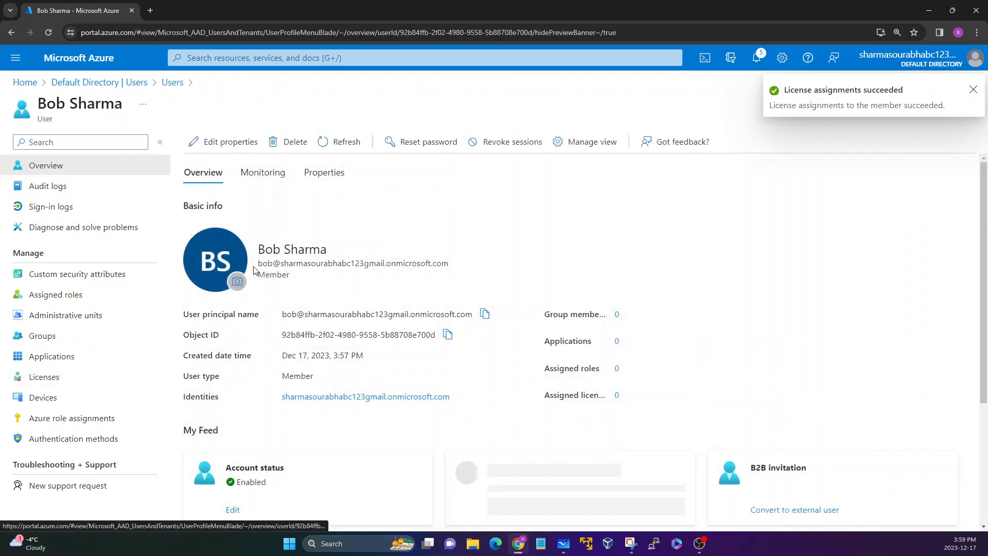
pyautogui.click(172, 82)
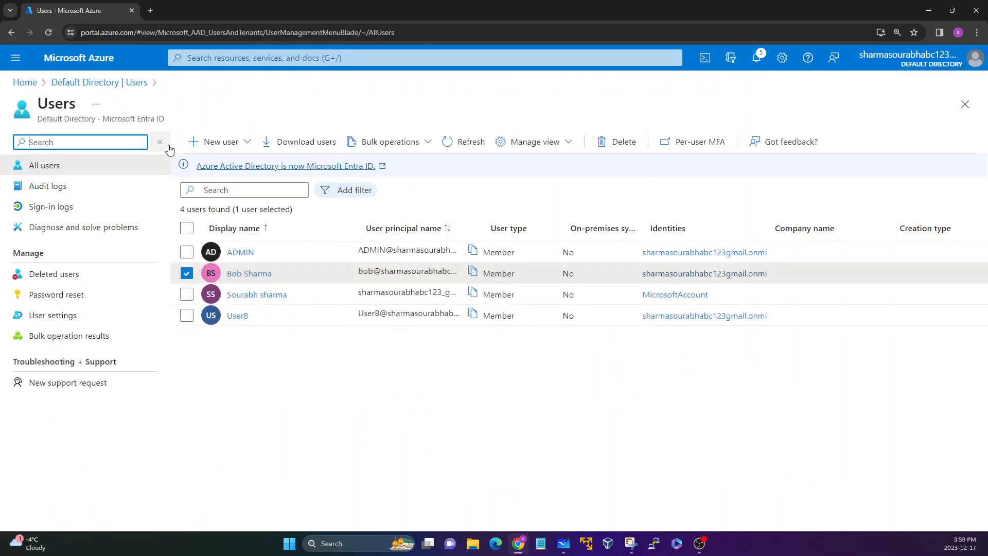